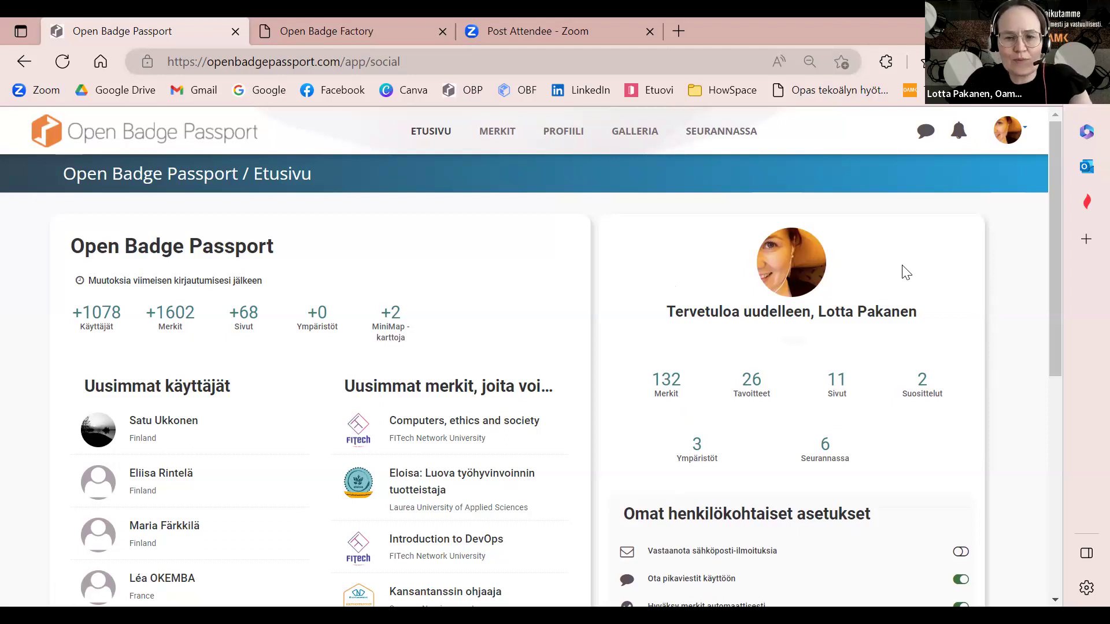
- Look over the Etusivu page's statistics and personal settings, and view the environments available in the account menu
scroll(983, 398, down, 3)
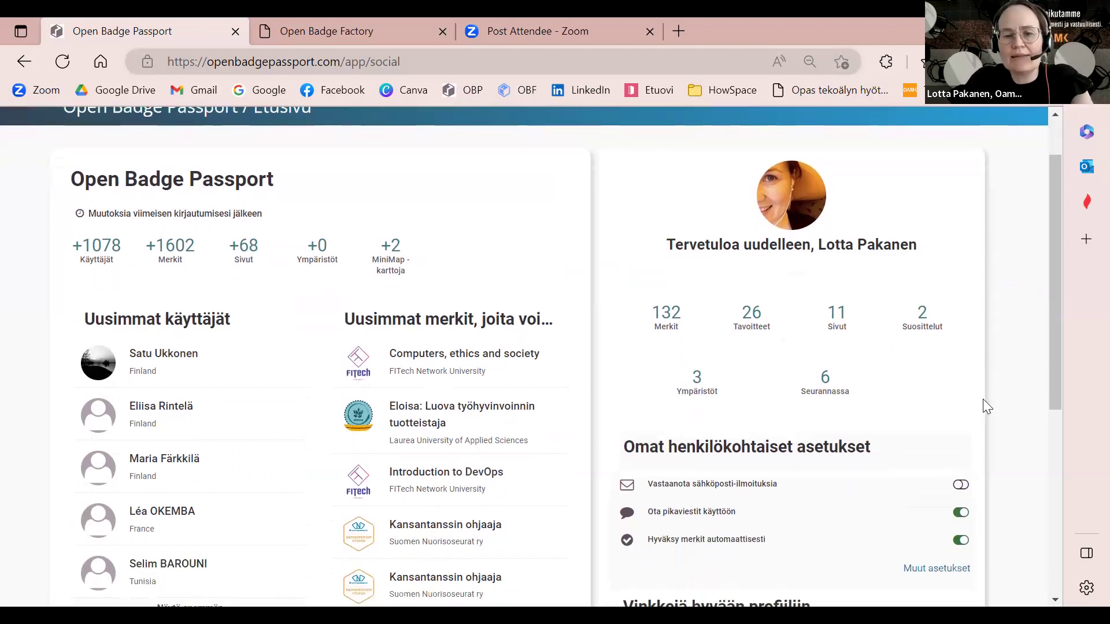
scroll(982, 399, down, 1)
scroll(983, 399, up, 1)
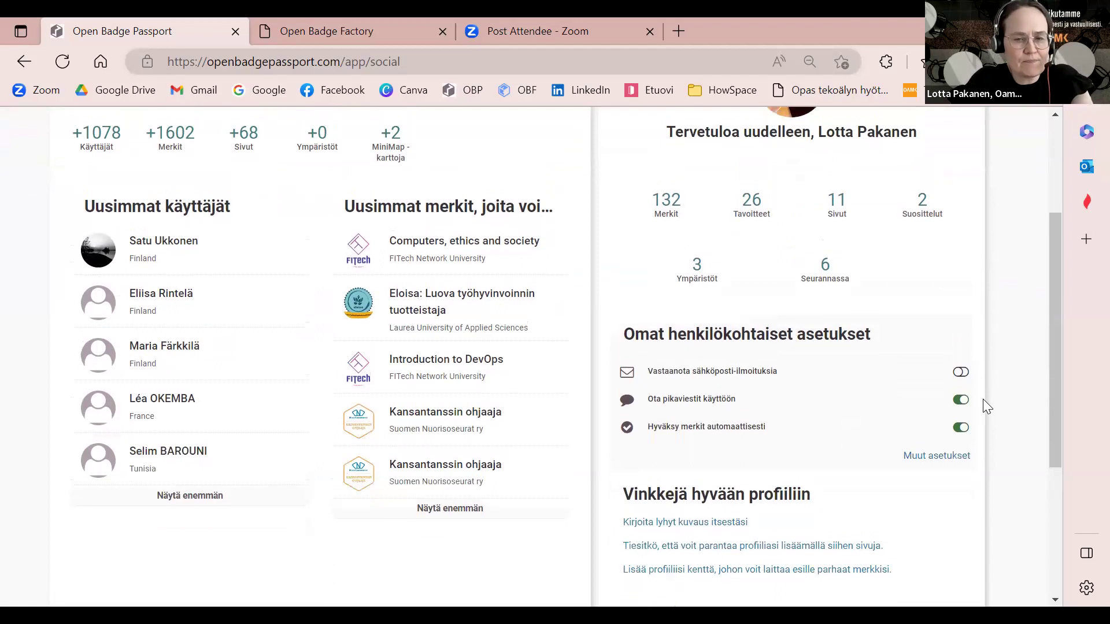
scroll(982, 398, up, 3)
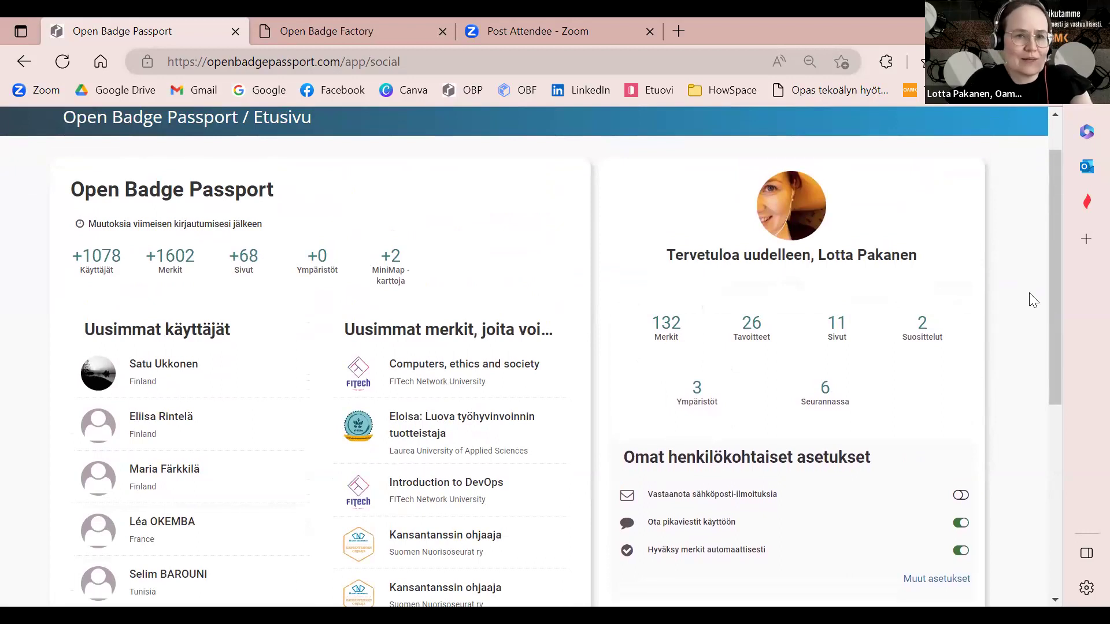
scroll(1033, 300, up, 1)
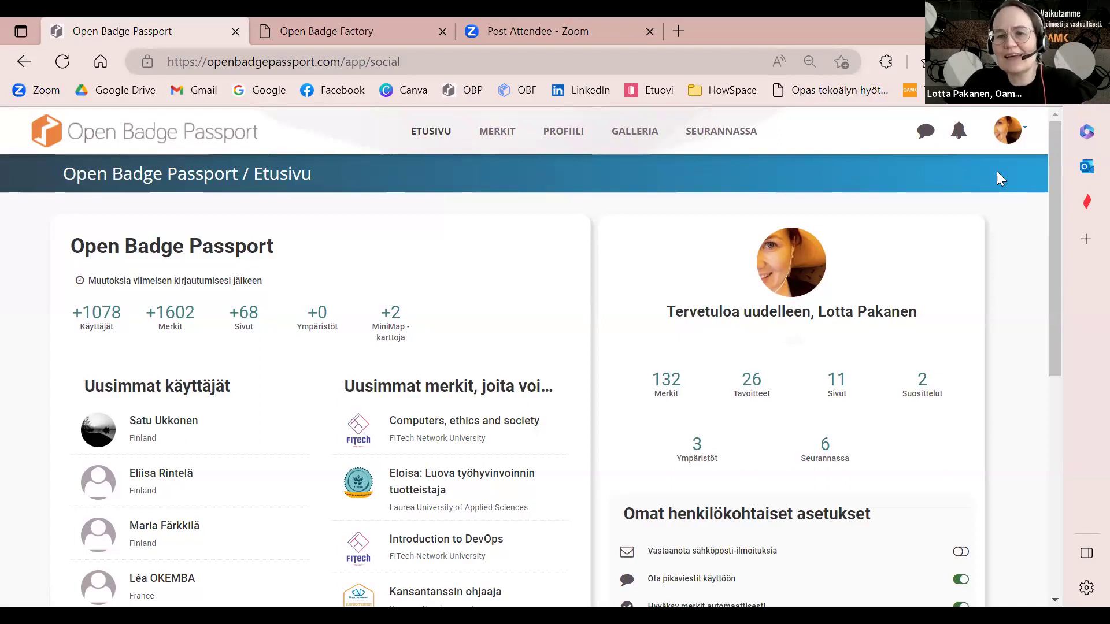
click(1023, 134)
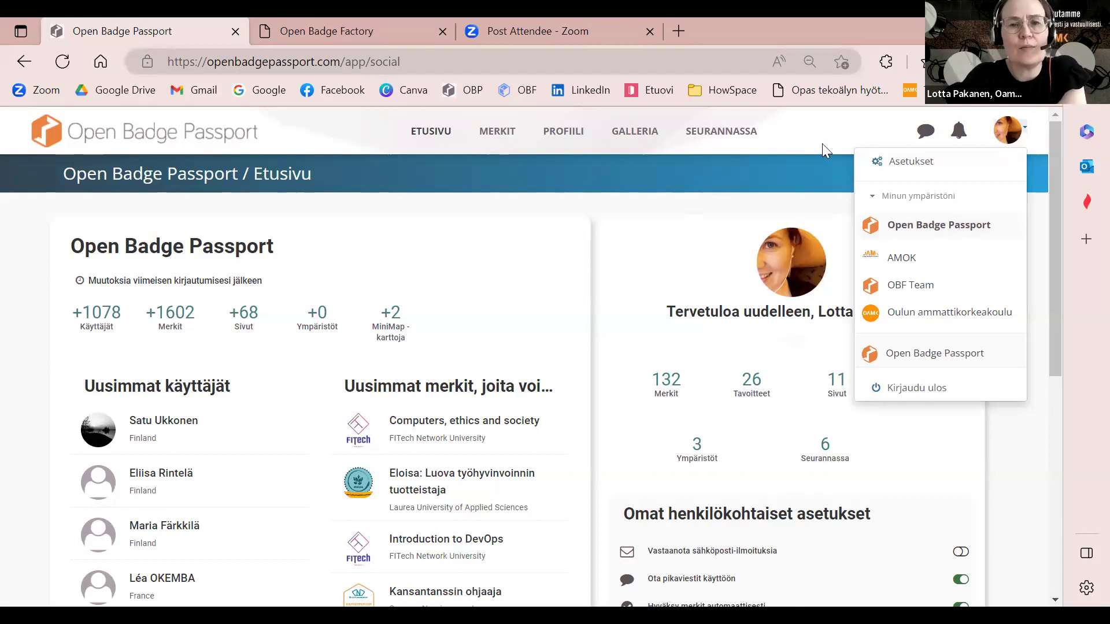
click(803, 141)
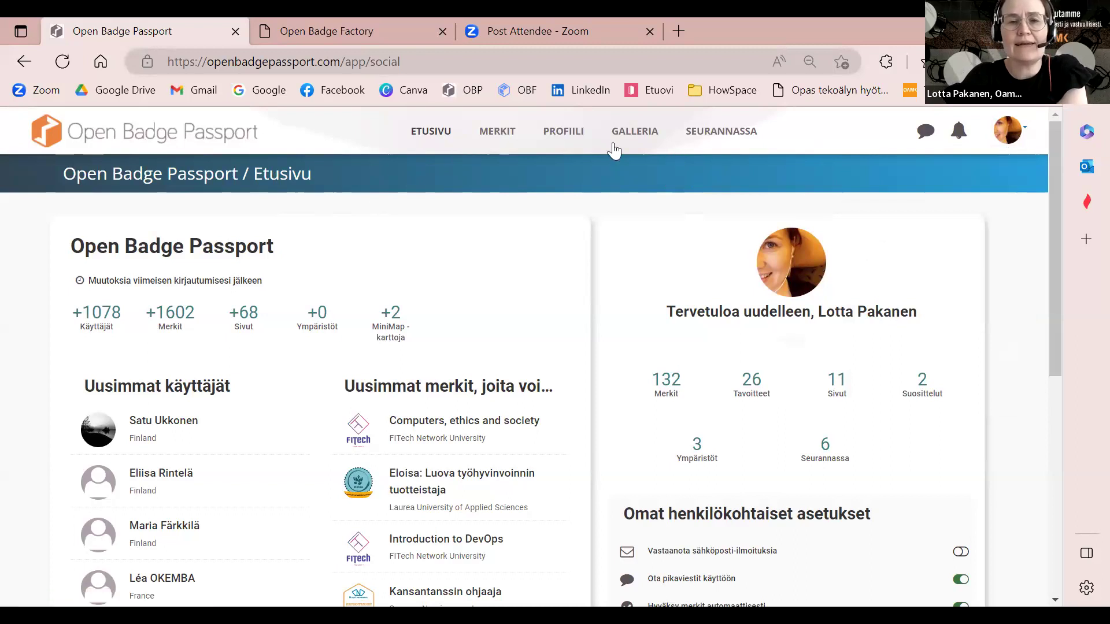
- Open the gallery of community badges
click(654, 139)
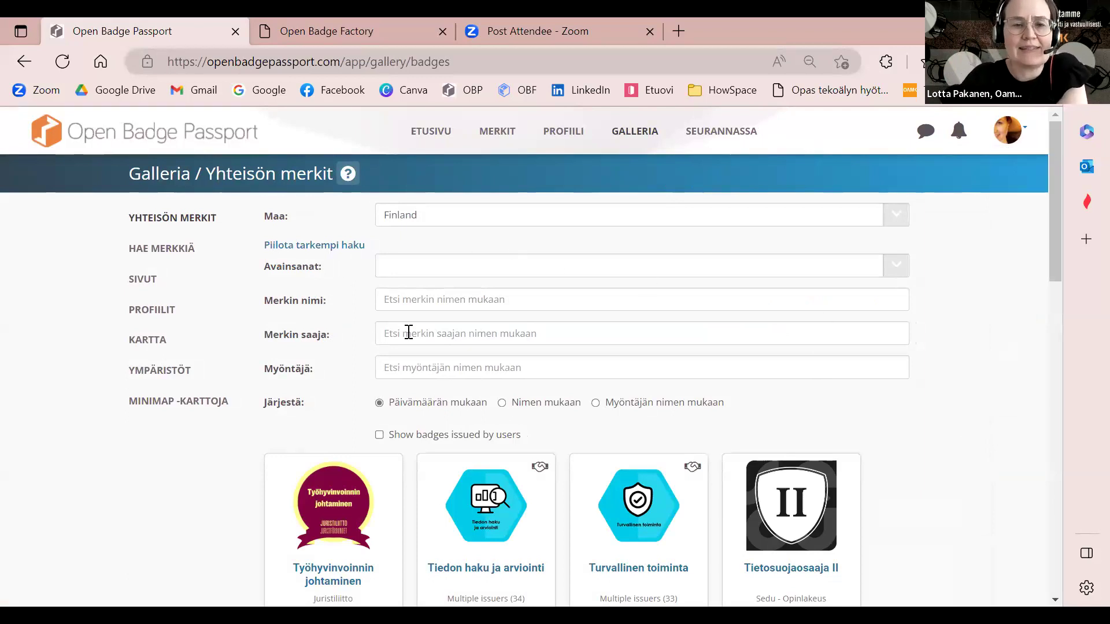
click(411, 264)
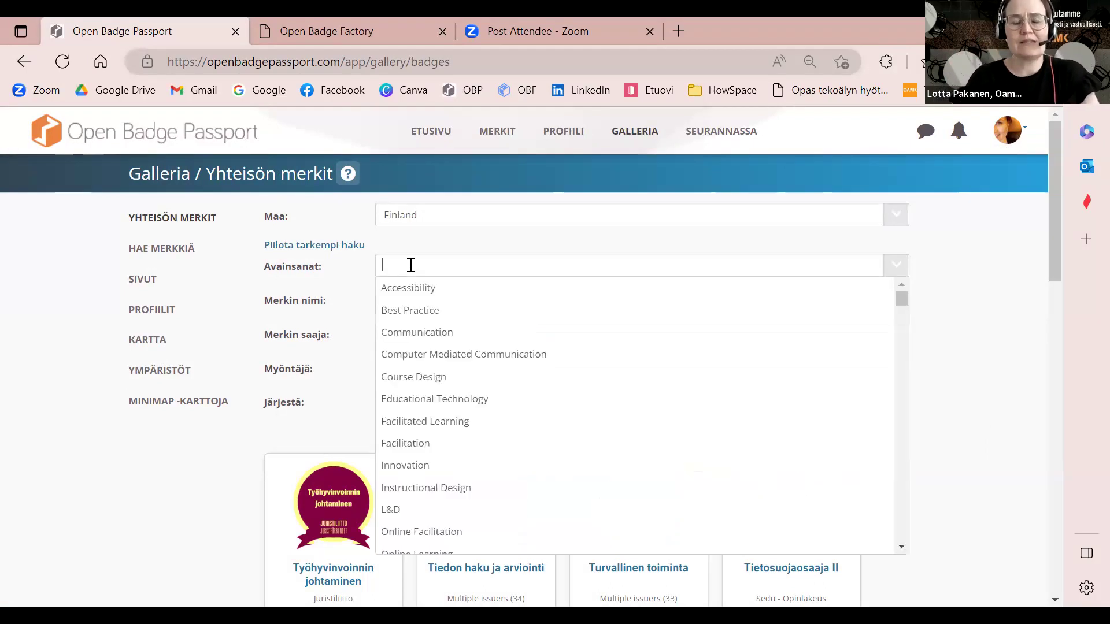
text(digi)
key(Down)
key(Return)
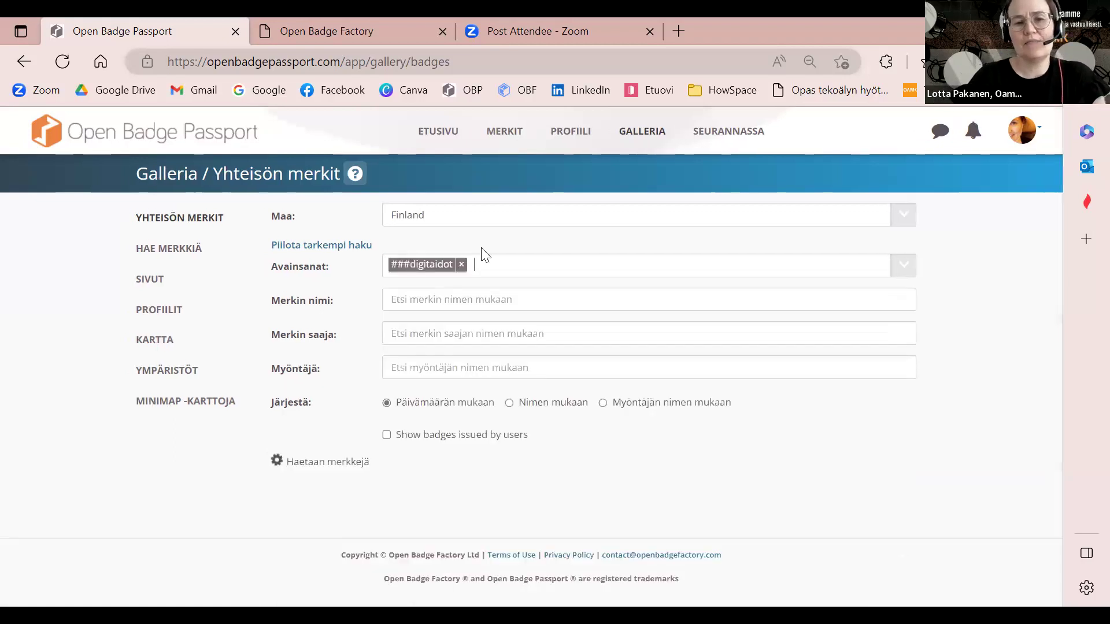
click(461, 265)
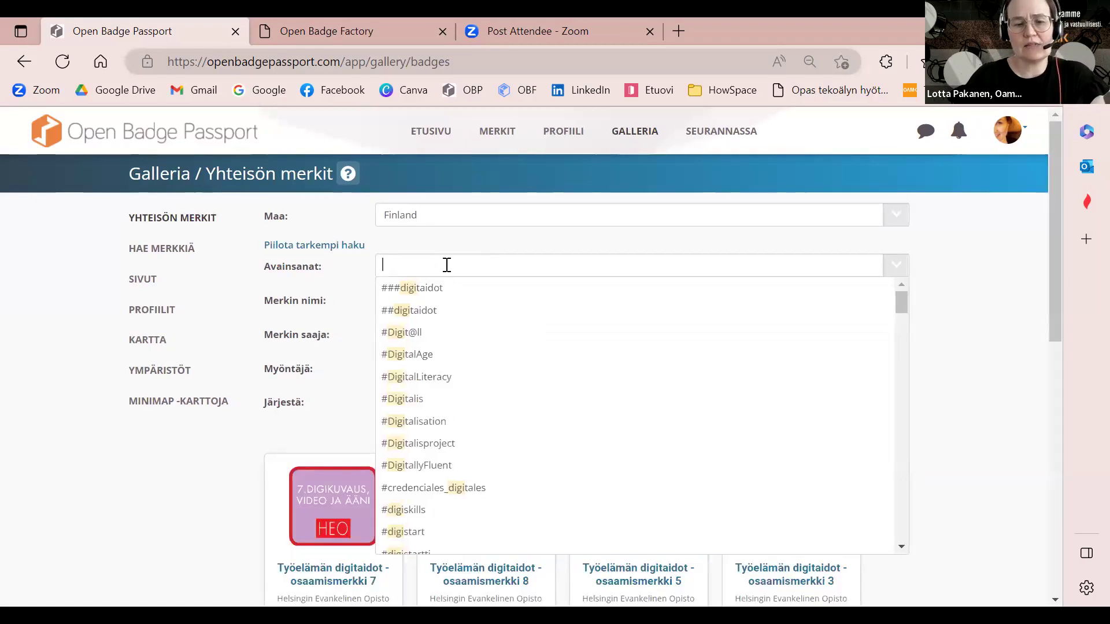
- Filter the community badges by the custom keyword "digi" and browse the matching badges
text(digi)
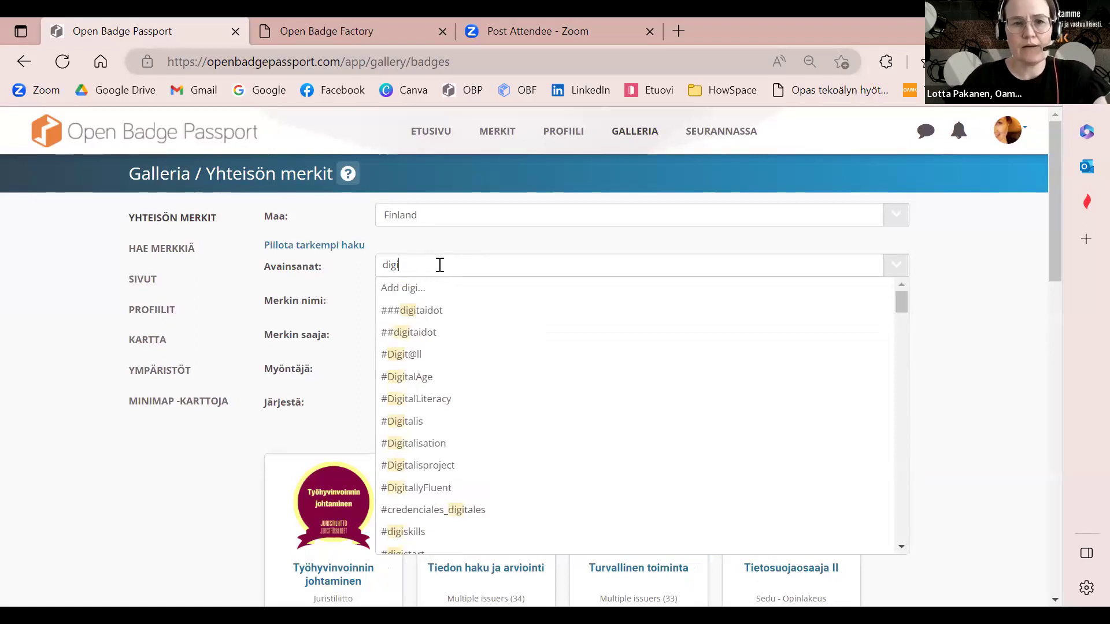
click(406, 289)
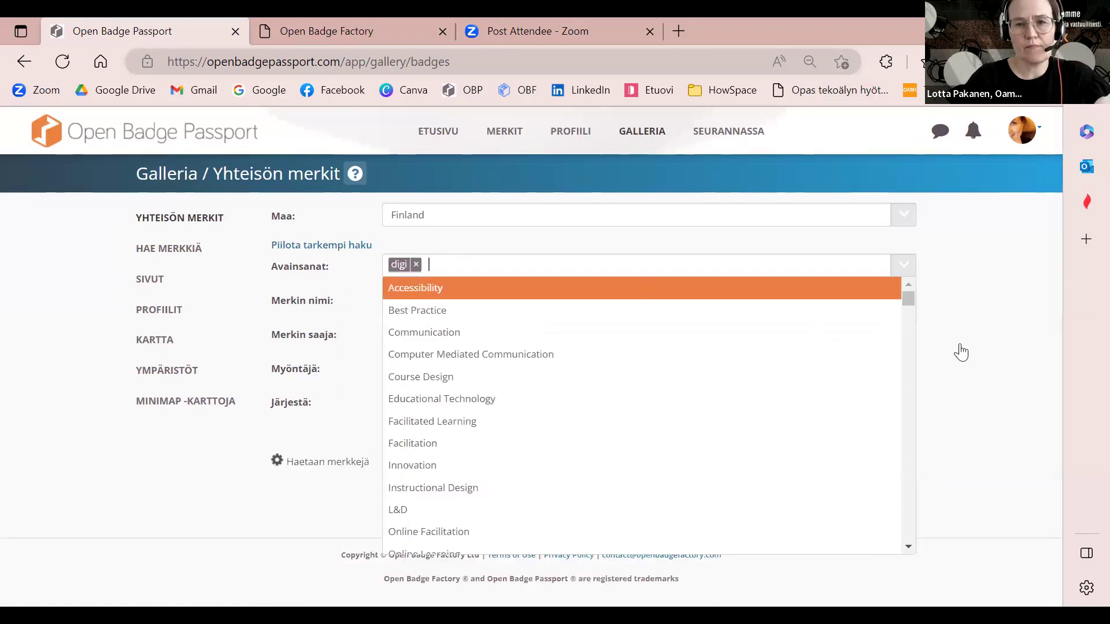
click(962, 319)
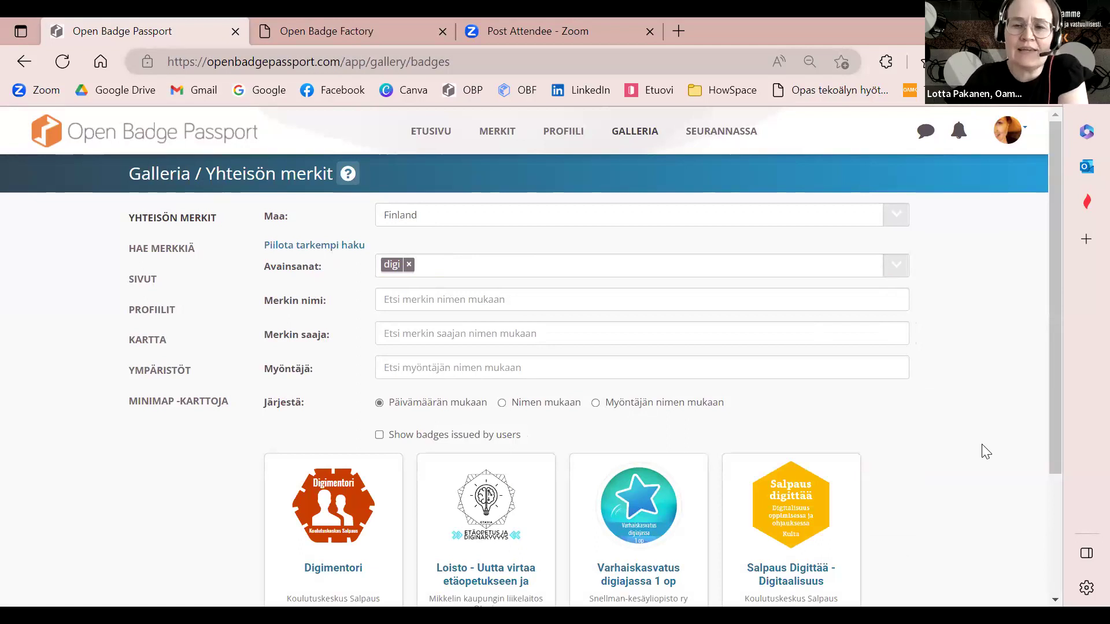
scroll(985, 452, down, 1)
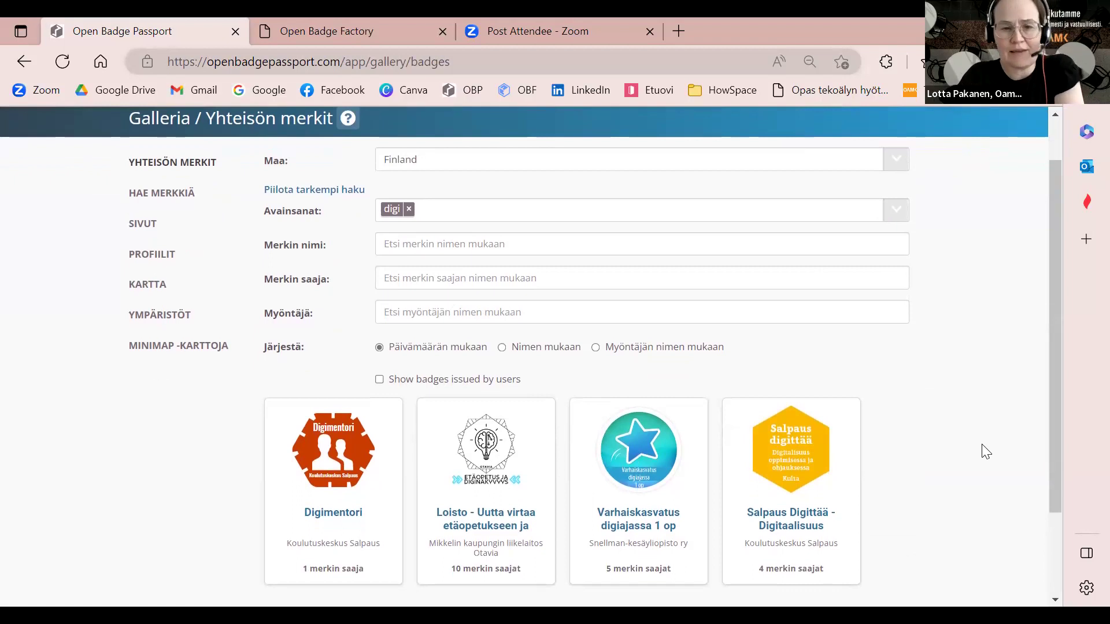
scroll(986, 451, down, 1)
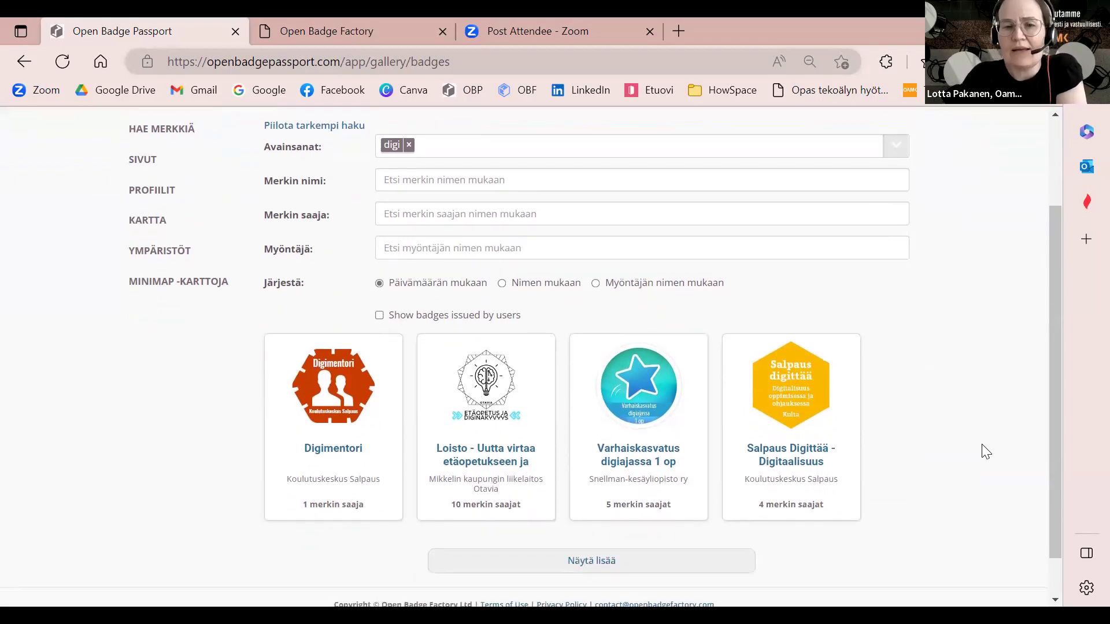
scroll(986, 451, up, 1)
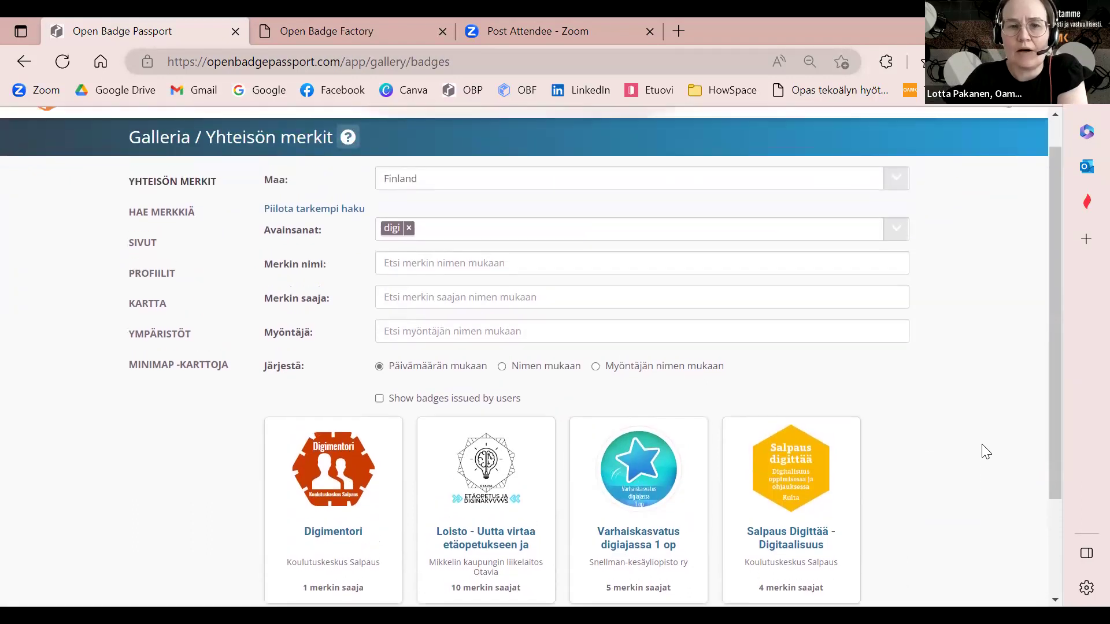
- Remove the keyword filter, search the community badges by the badge name "digi" and look through the matches
click(409, 229)
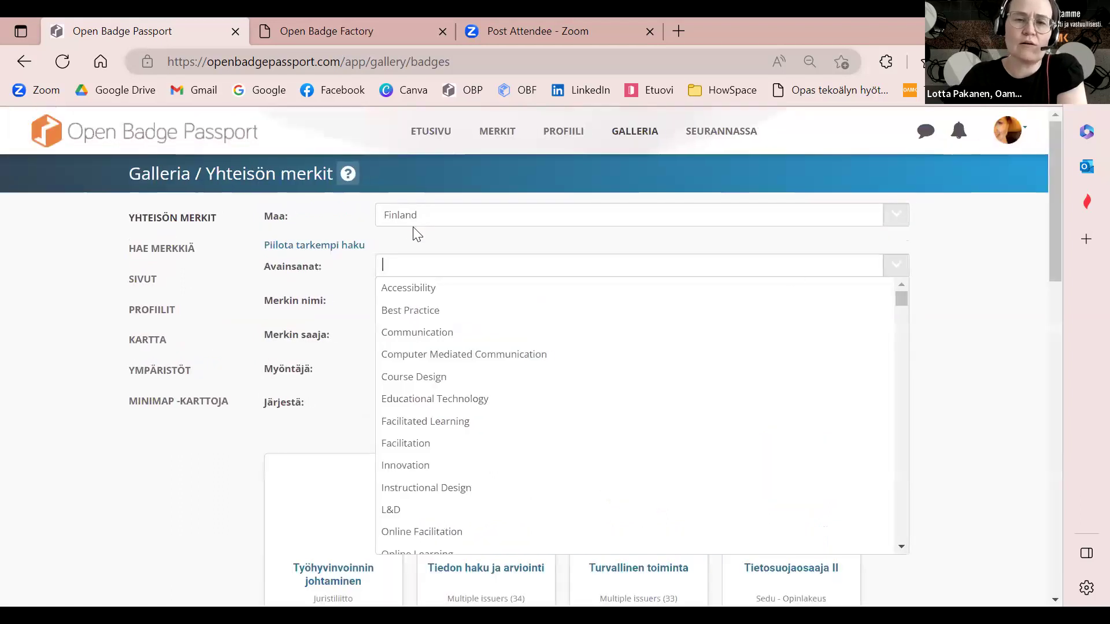
click(955, 317)
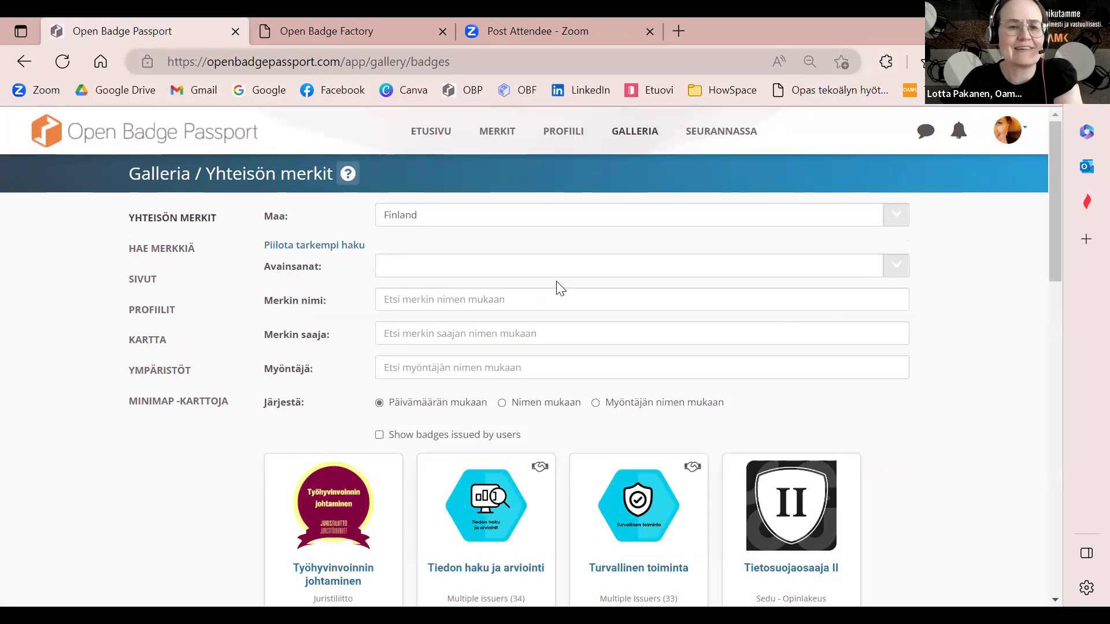
click(486, 300)
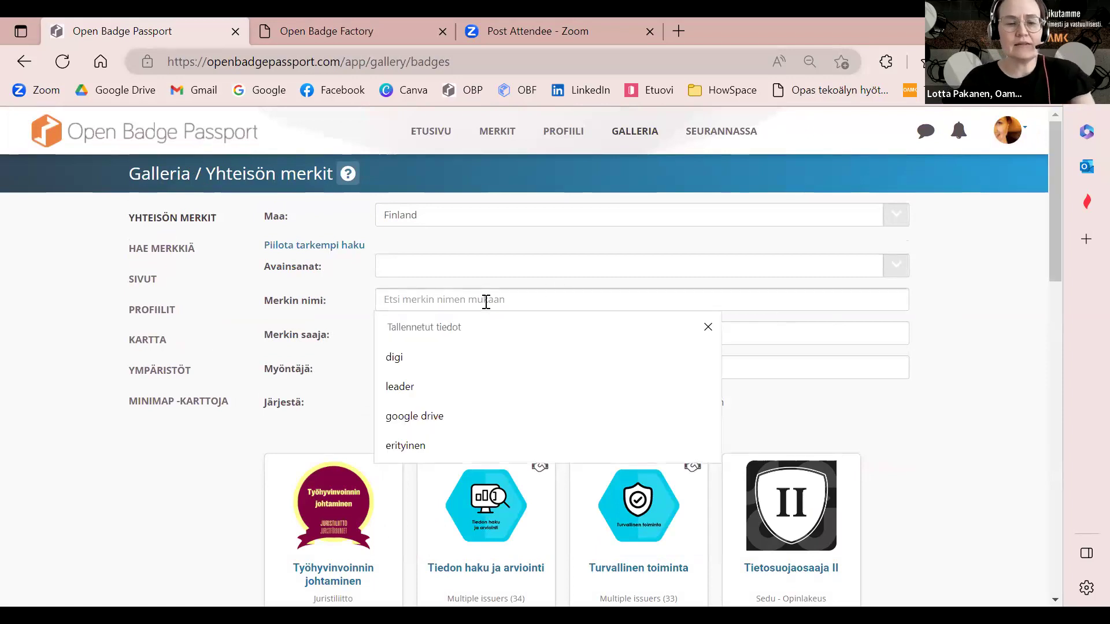
text(digi)
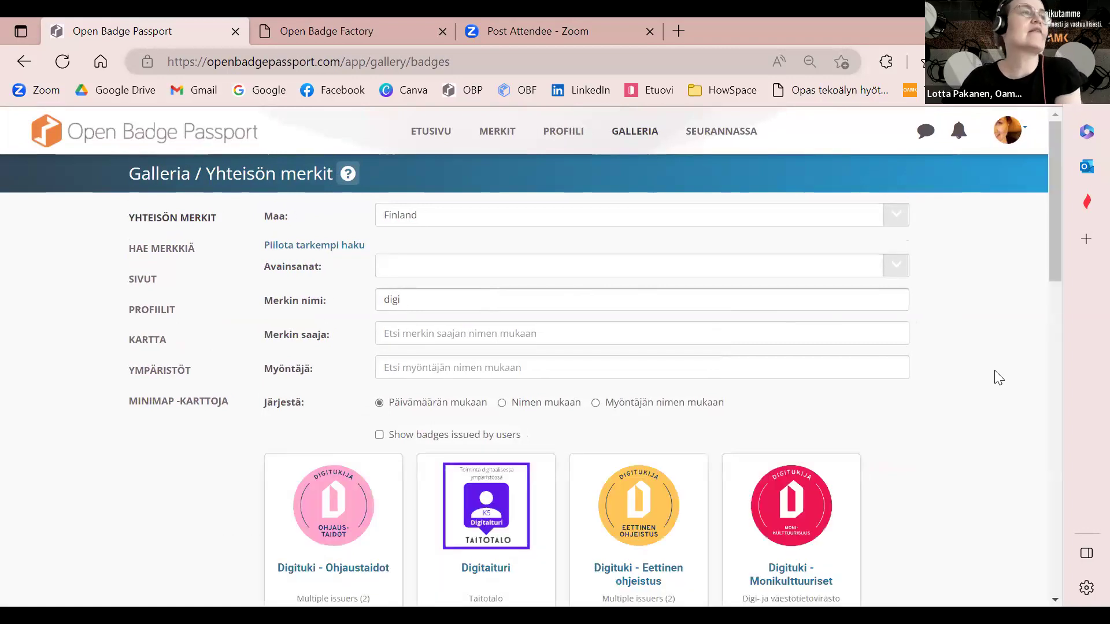
scroll(994, 370, down, 3)
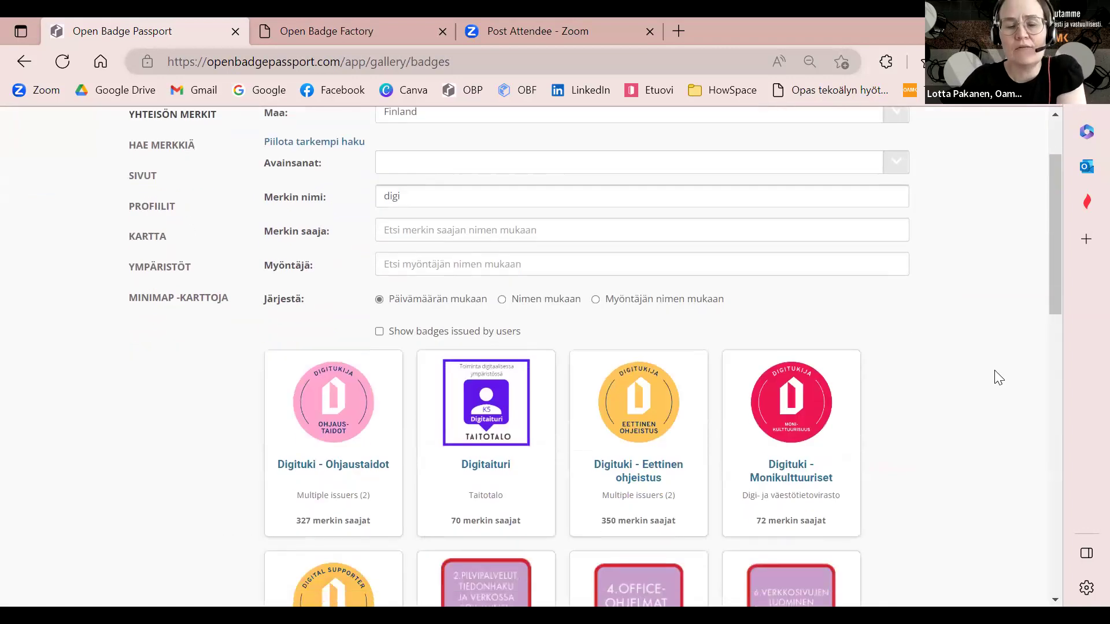
scroll(994, 369, down, 5)
scroll(994, 369, up, 5)
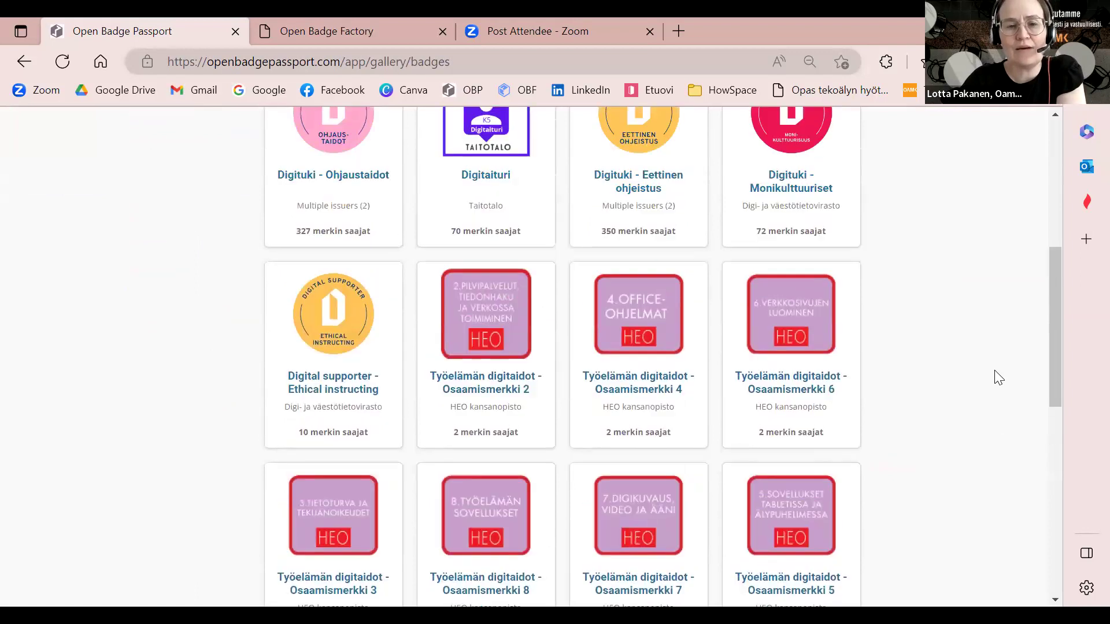
scroll(994, 371, up, 2)
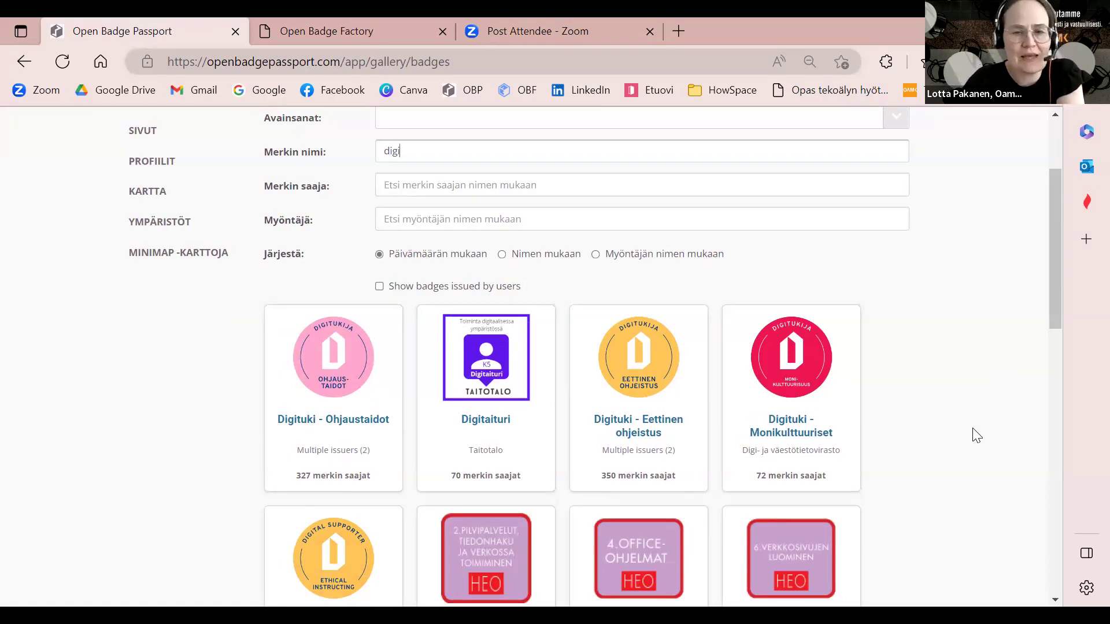
scroll(1045, 460, down, 5)
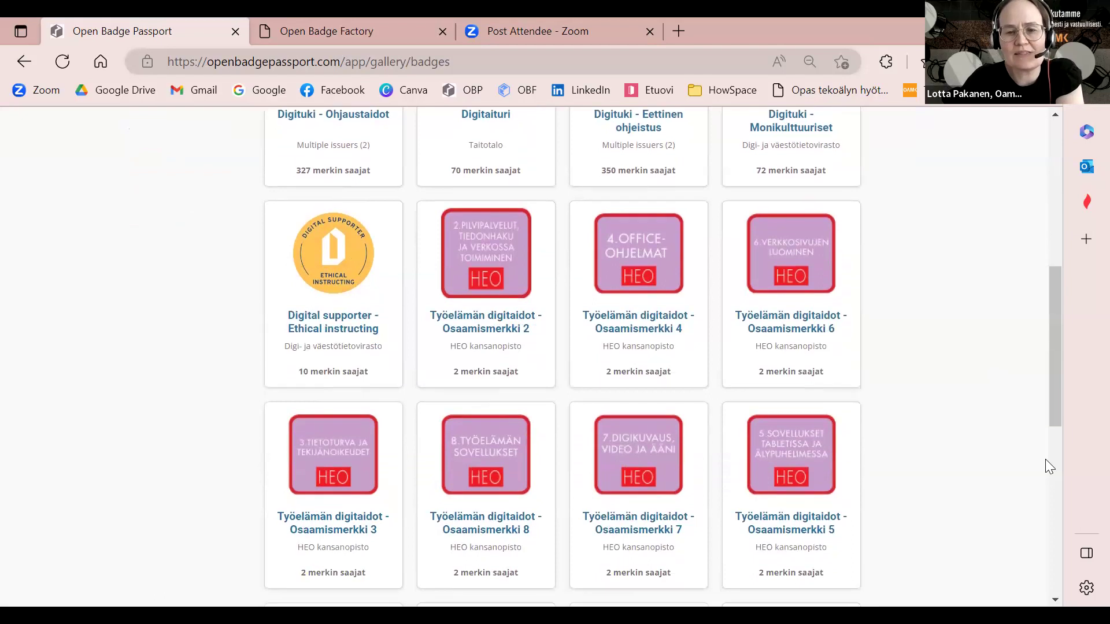
scroll(1045, 459, up, 4)
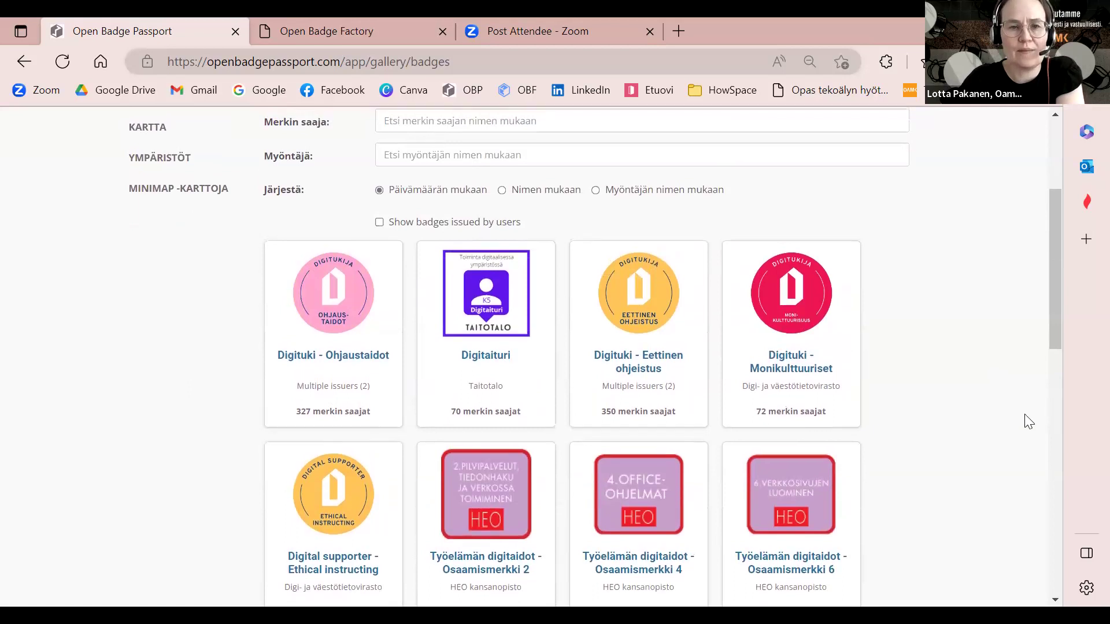
scroll(1025, 421, up, 3)
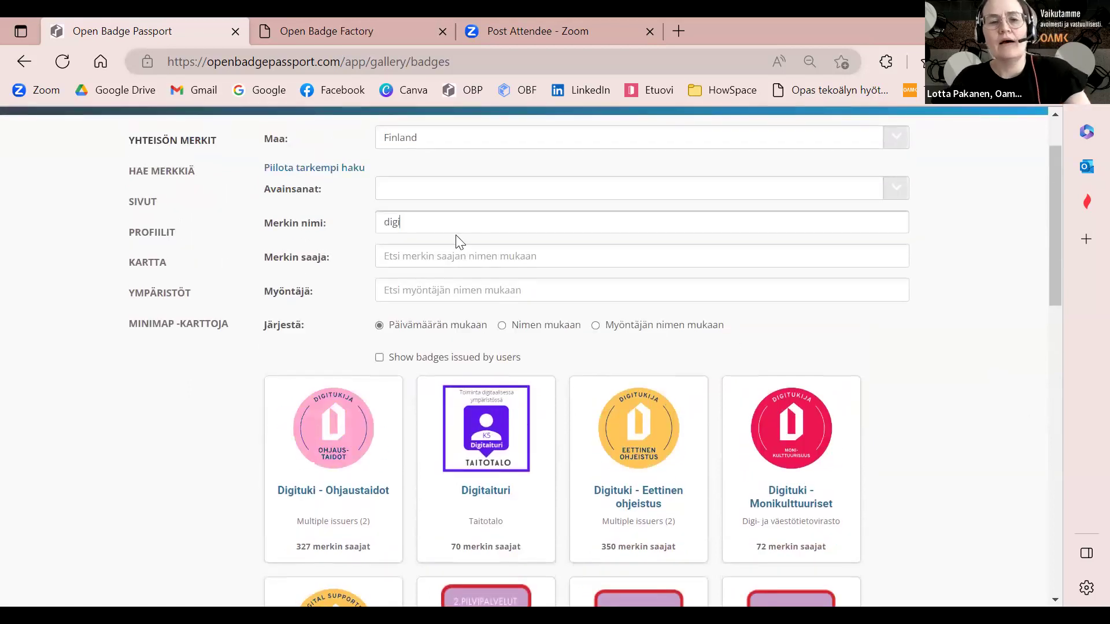
- Clear the badge name and search the community badges by the issuer "oamk", looking through that issuer's badges
double_click(384, 221)
key(BackSpace)
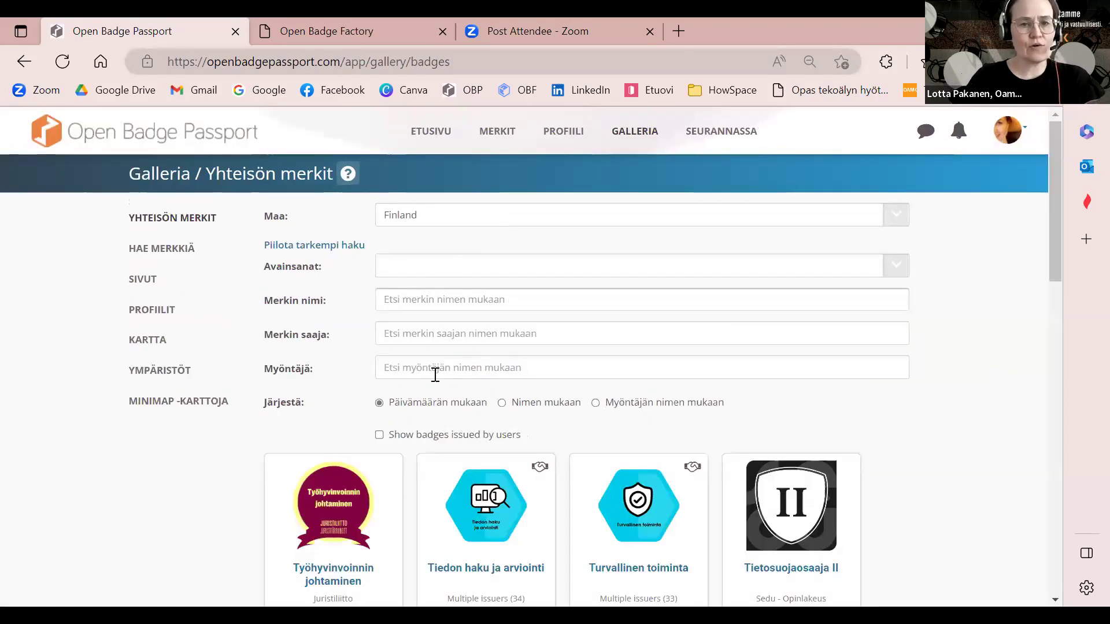
click(435, 371)
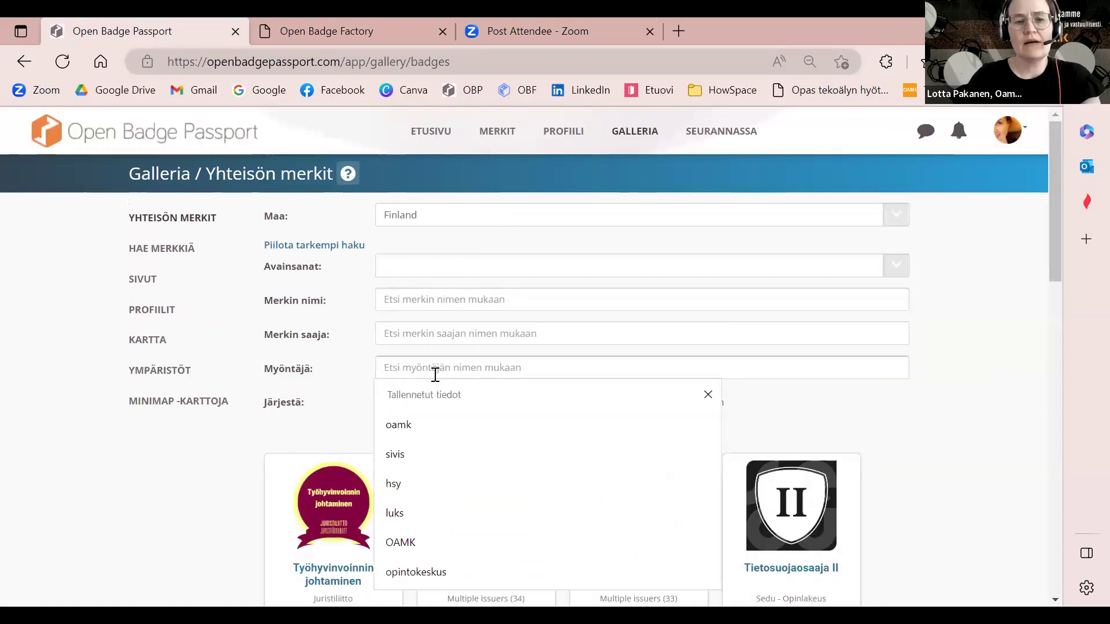
text(oamk)
click(433, 421)
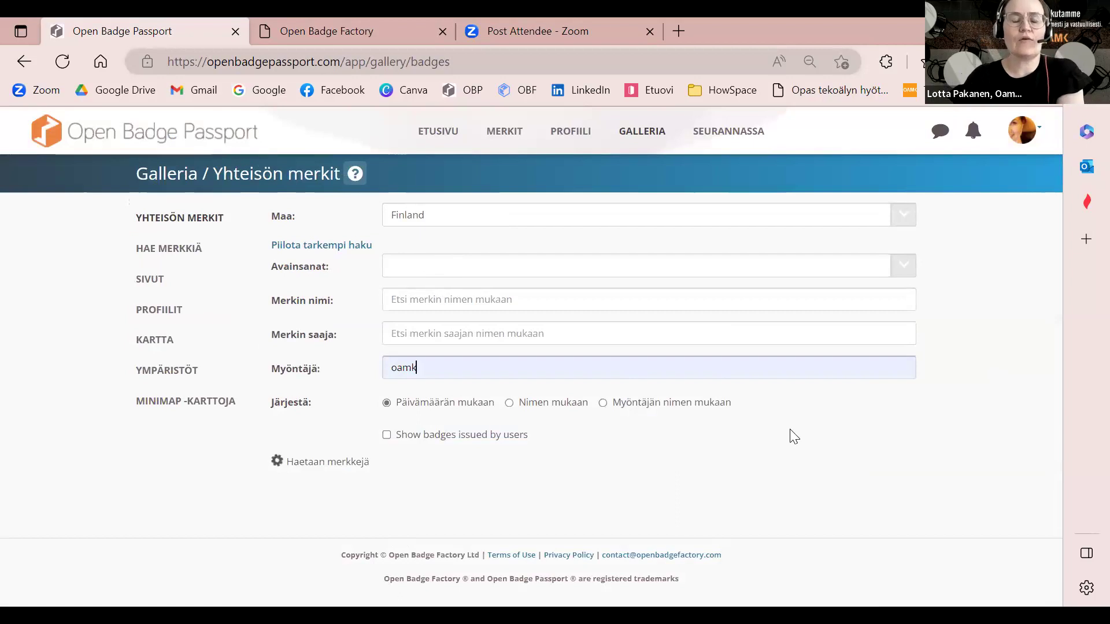
scroll(883, 460, down, 3)
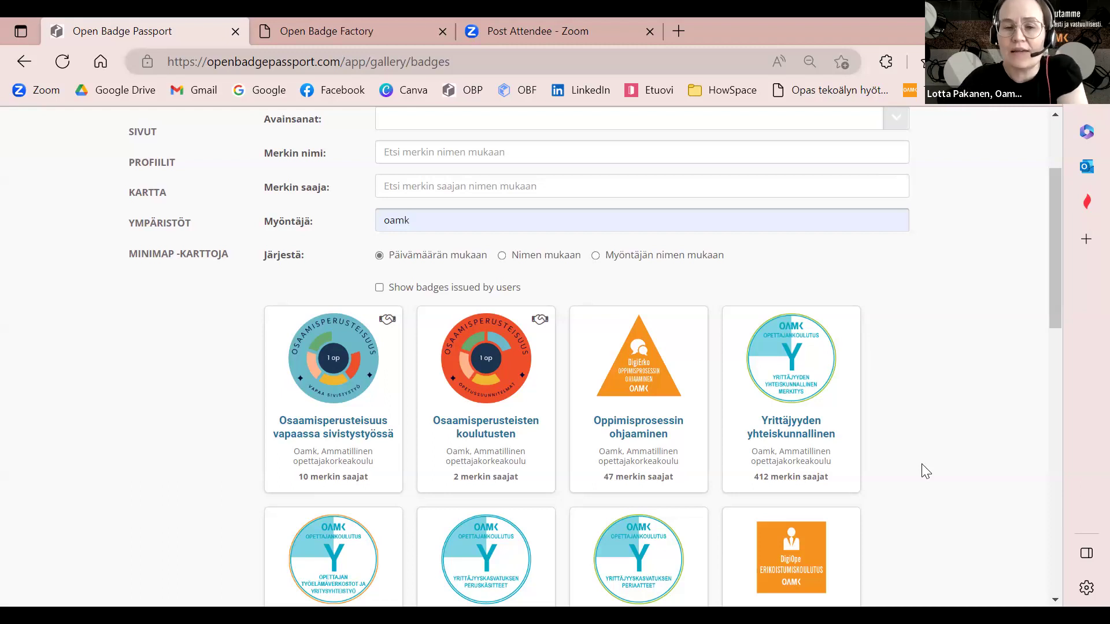
scroll(924, 471, down, 10)
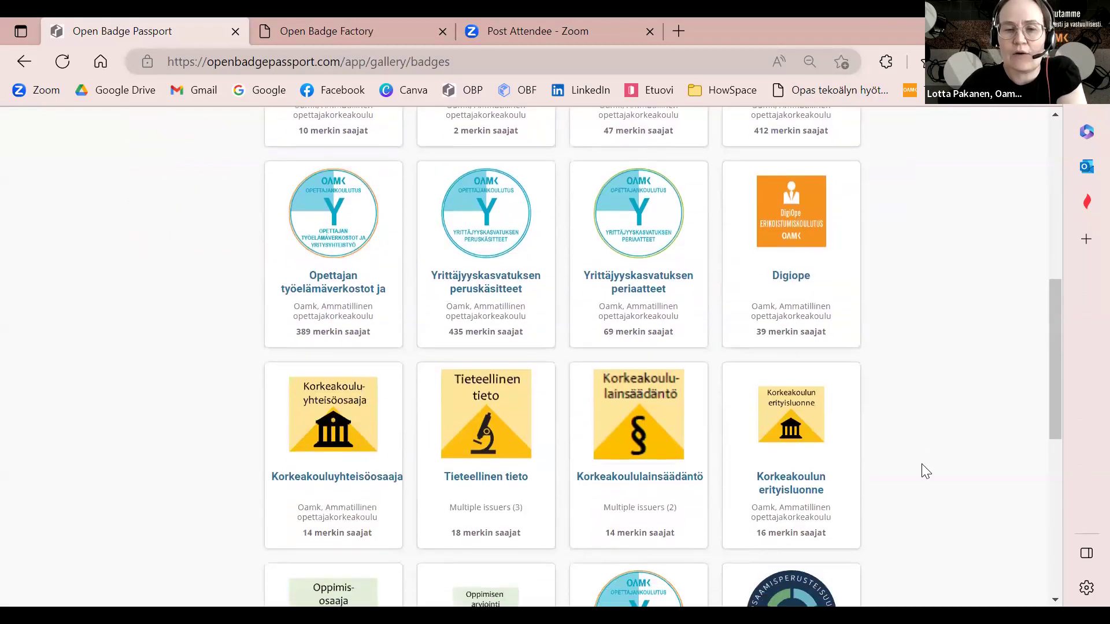
scroll(925, 471, up, 15)
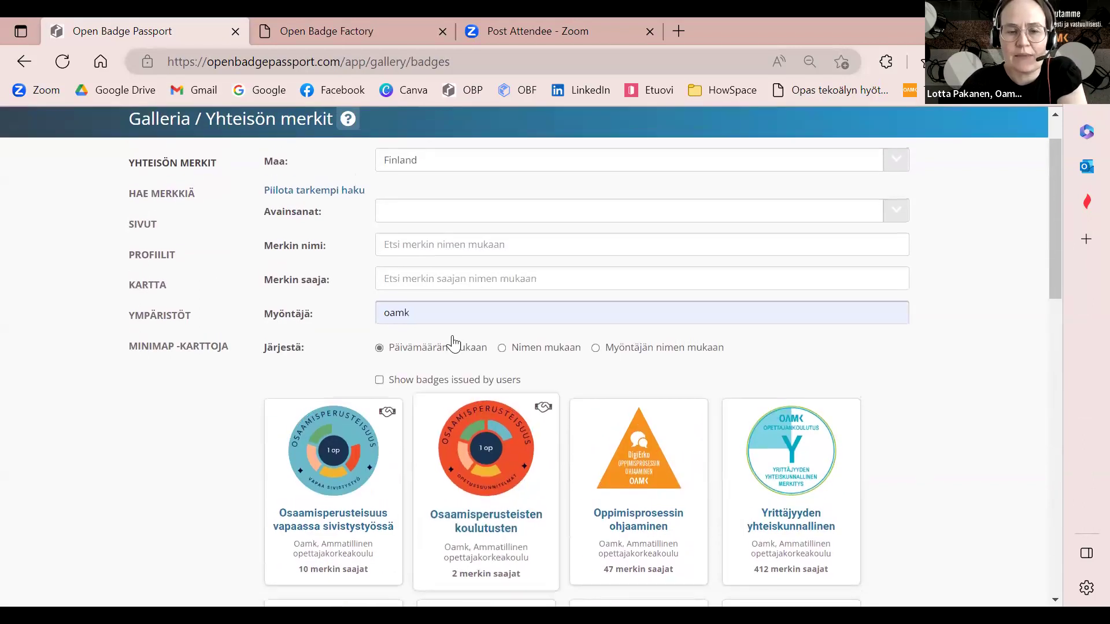
- Clear the issuer filter and open the gallery's Hae merkkiä section for badges that can be applied for
double_click(435, 314)
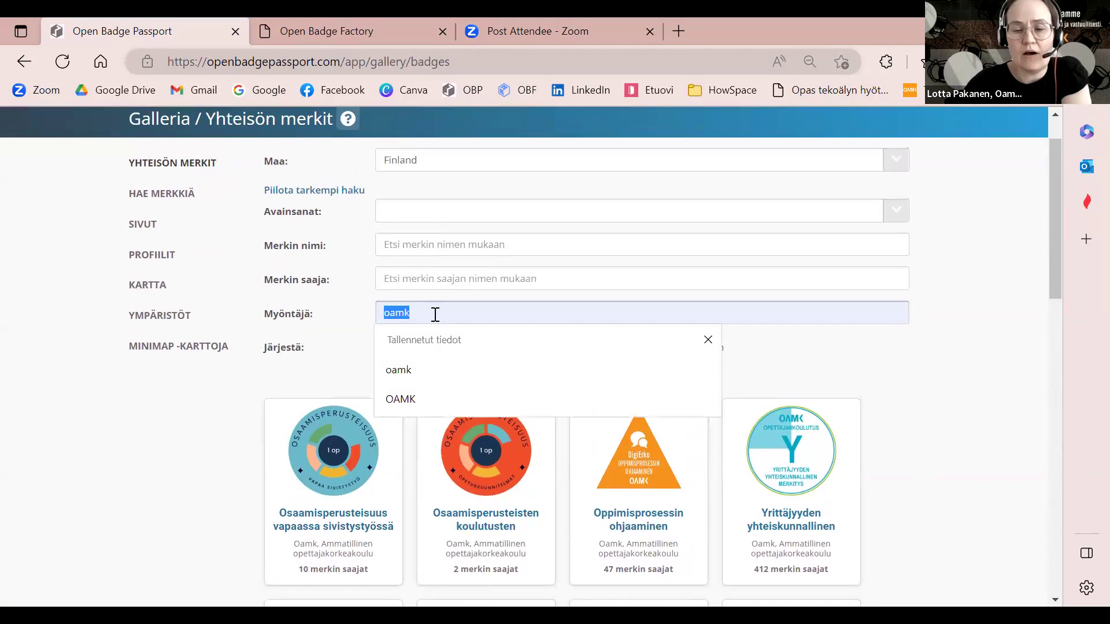
key(BackSpace)
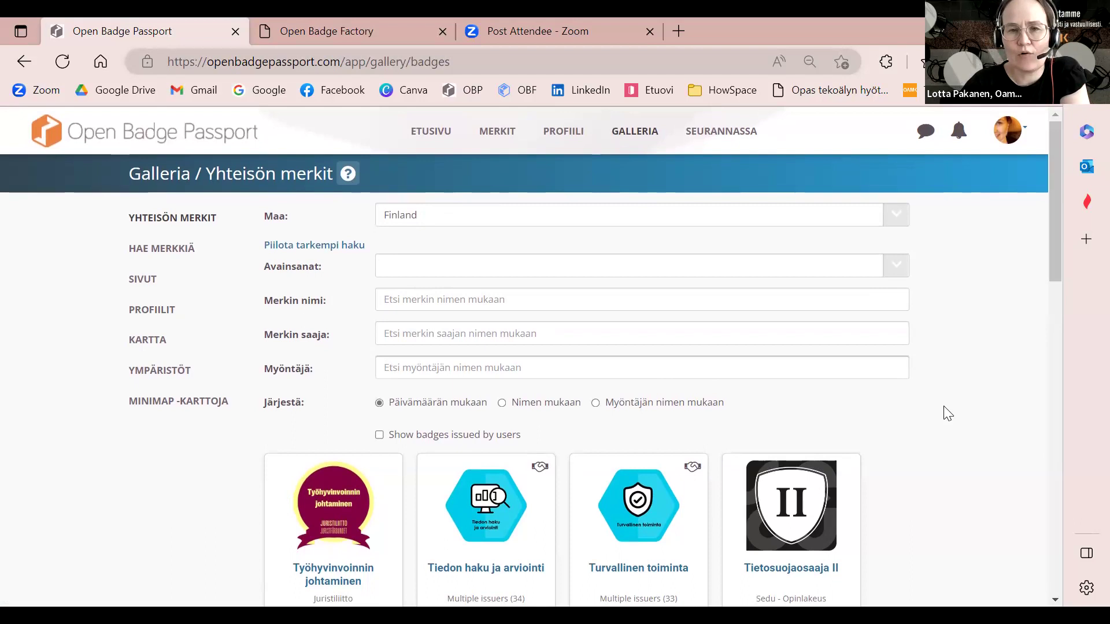
click(159, 252)
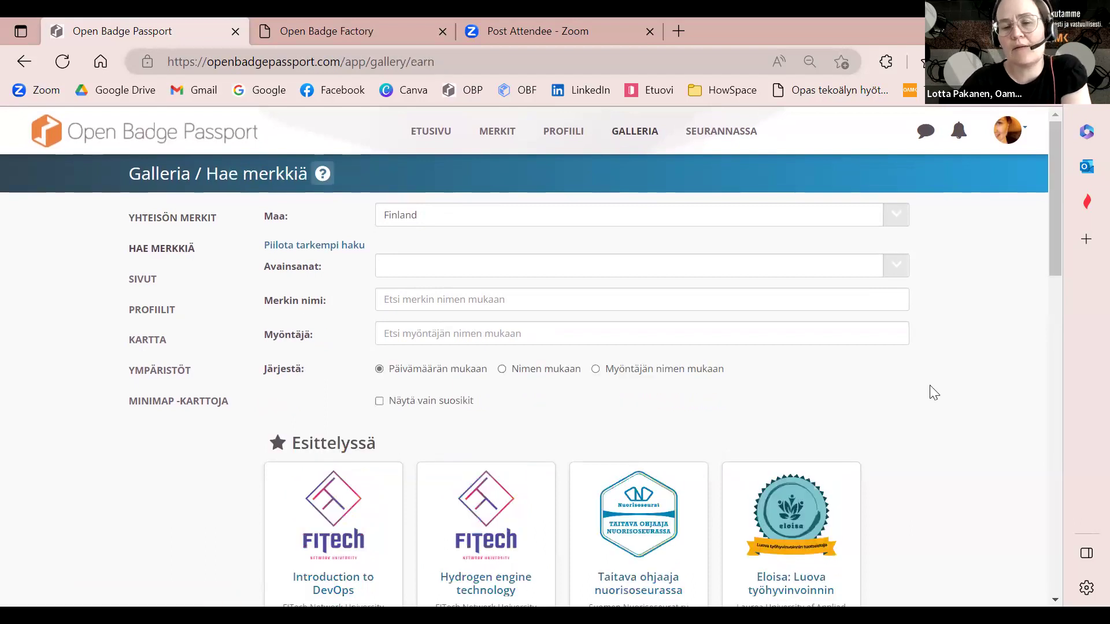
- Browse the featured and other Finnish badges that can be applied for in the gallery
scroll(940, 428, down, 1)
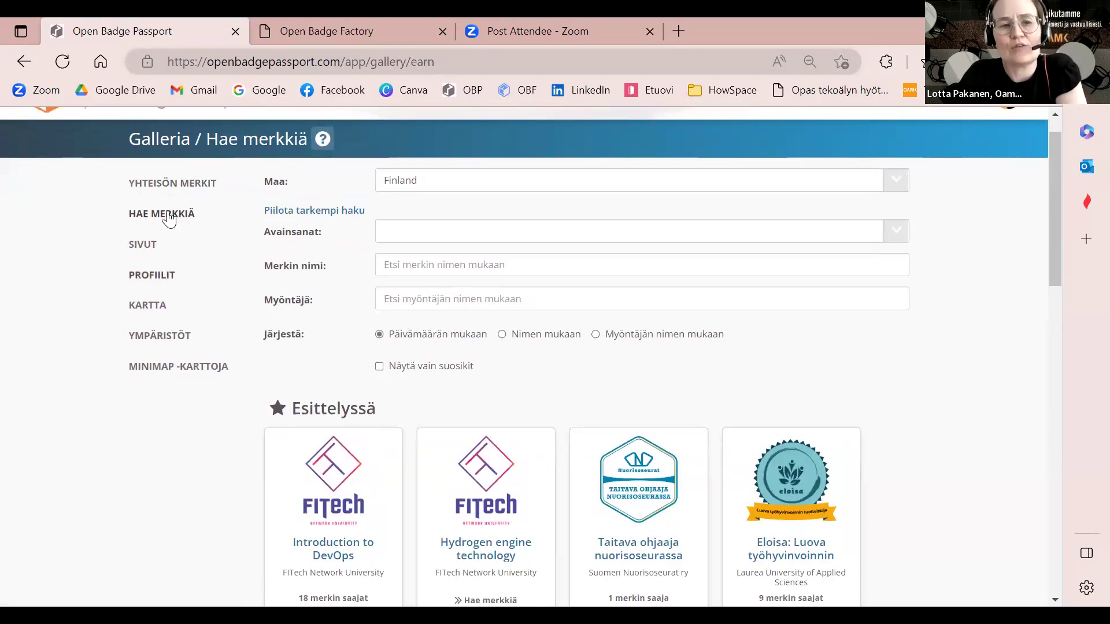
scroll(924, 525, down, 3)
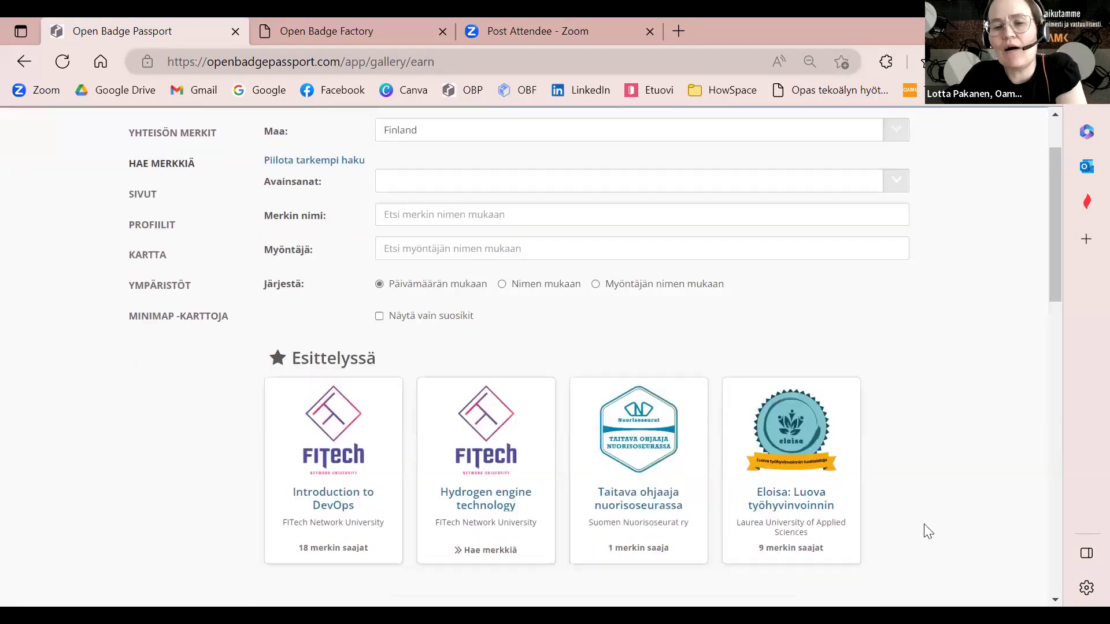
scroll(924, 523, down, 15)
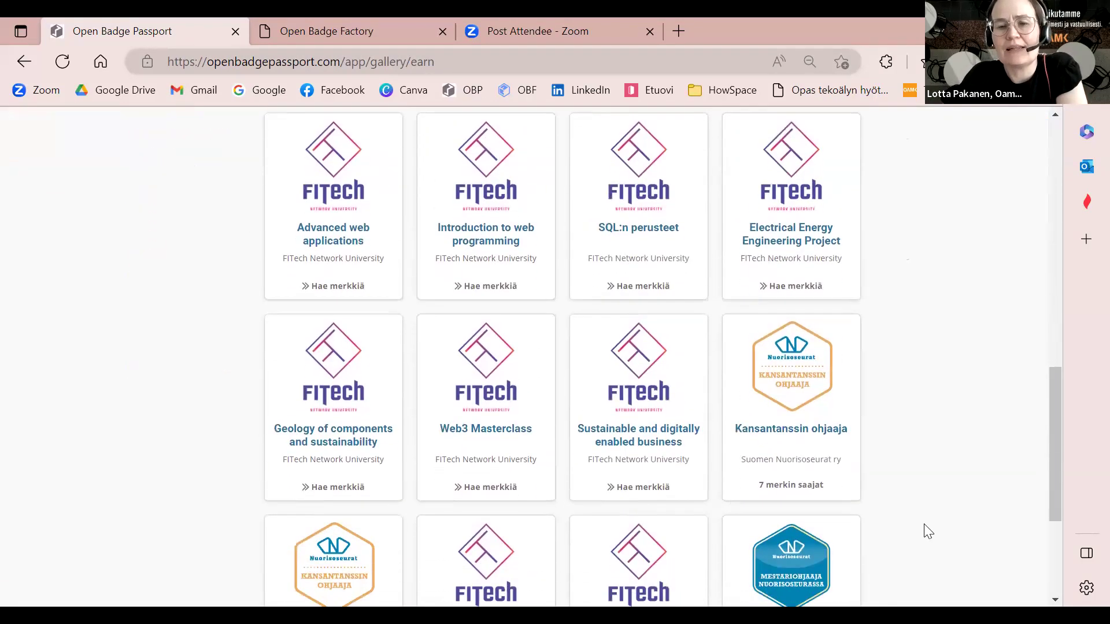
scroll(924, 523, down, 1)
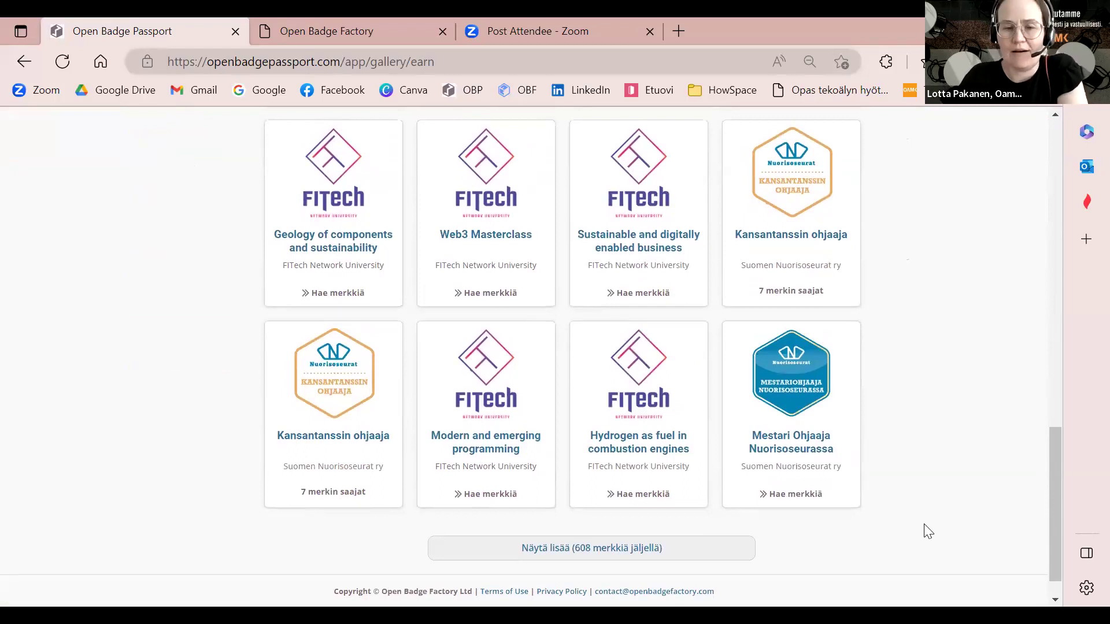
scroll(927, 530, up, 15)
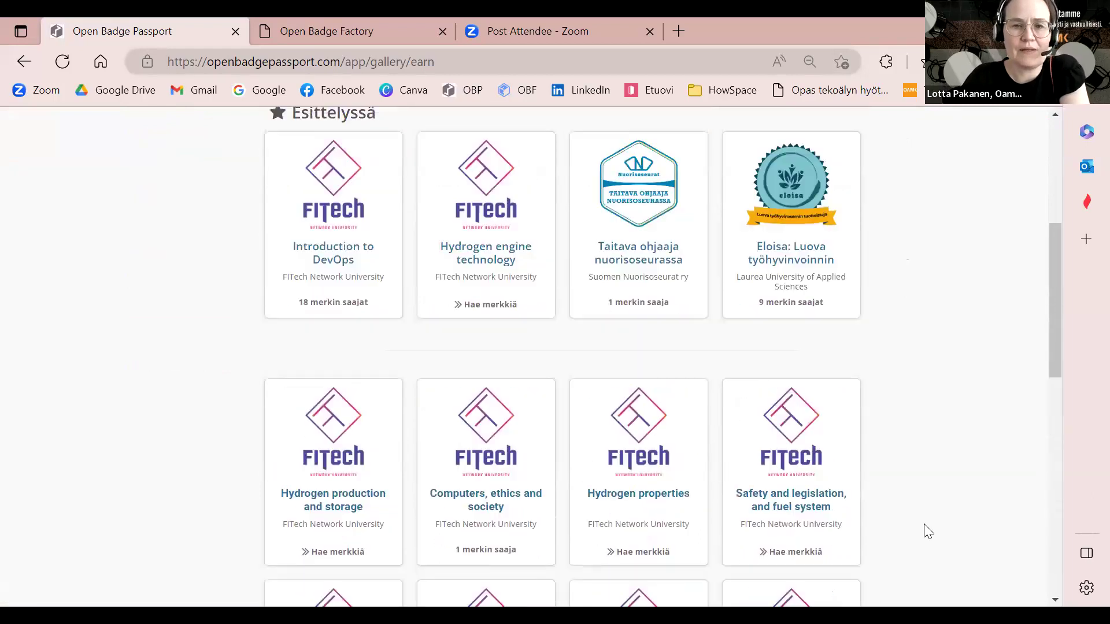
scroll(928, 531, up, 1)
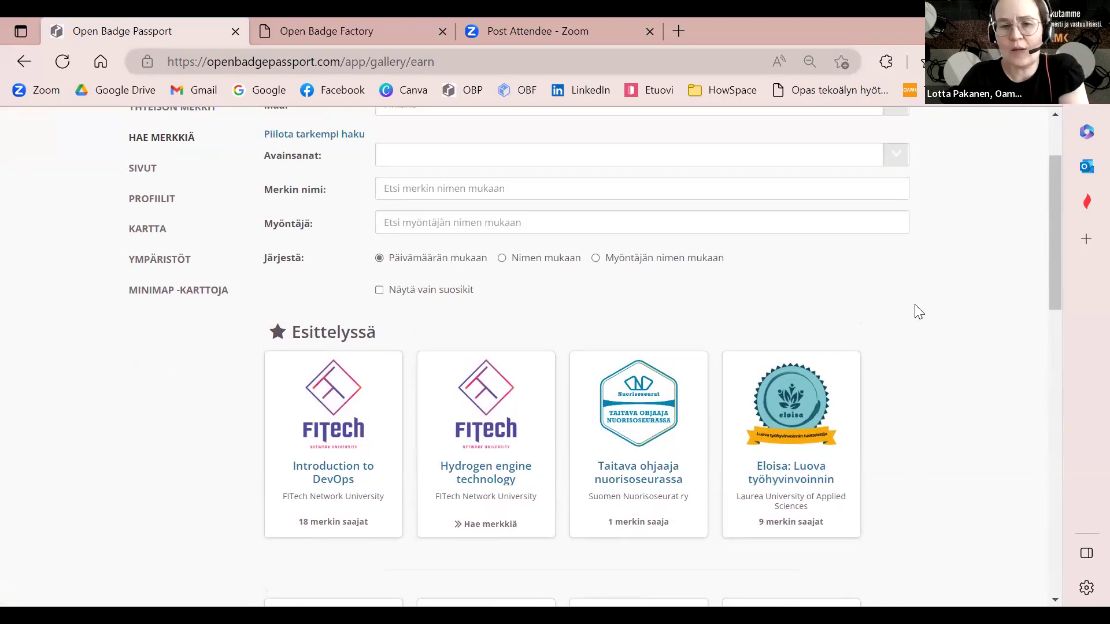
scroll(983, 306, up, 2)
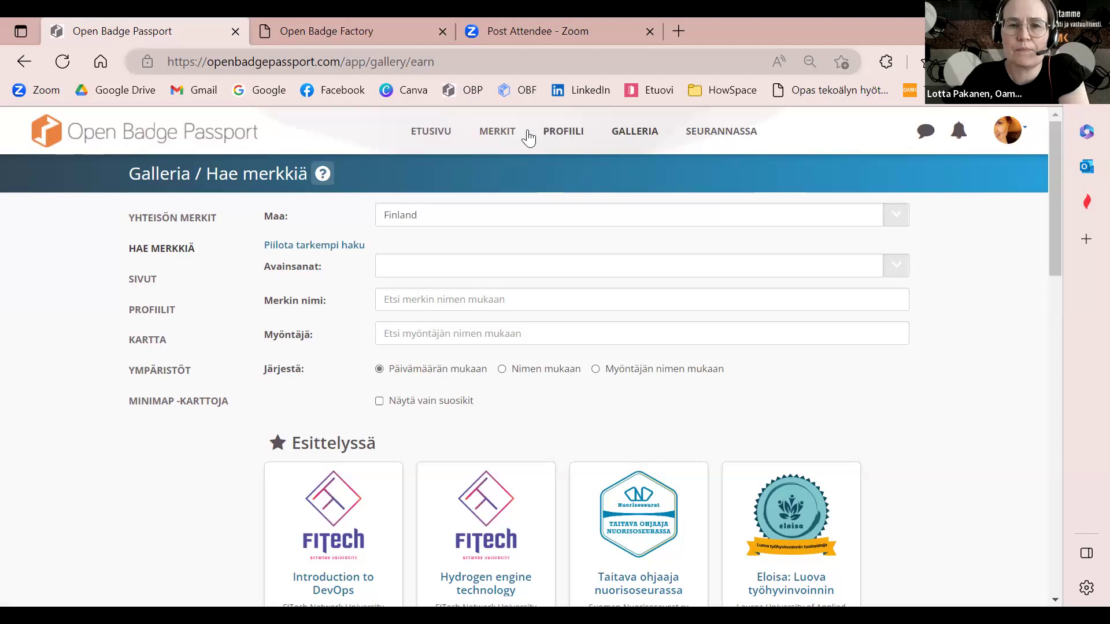
- Open the own badges page and check the visibility markers on the Kestävä kehitys and Tekoäly badges
click(501, 132)
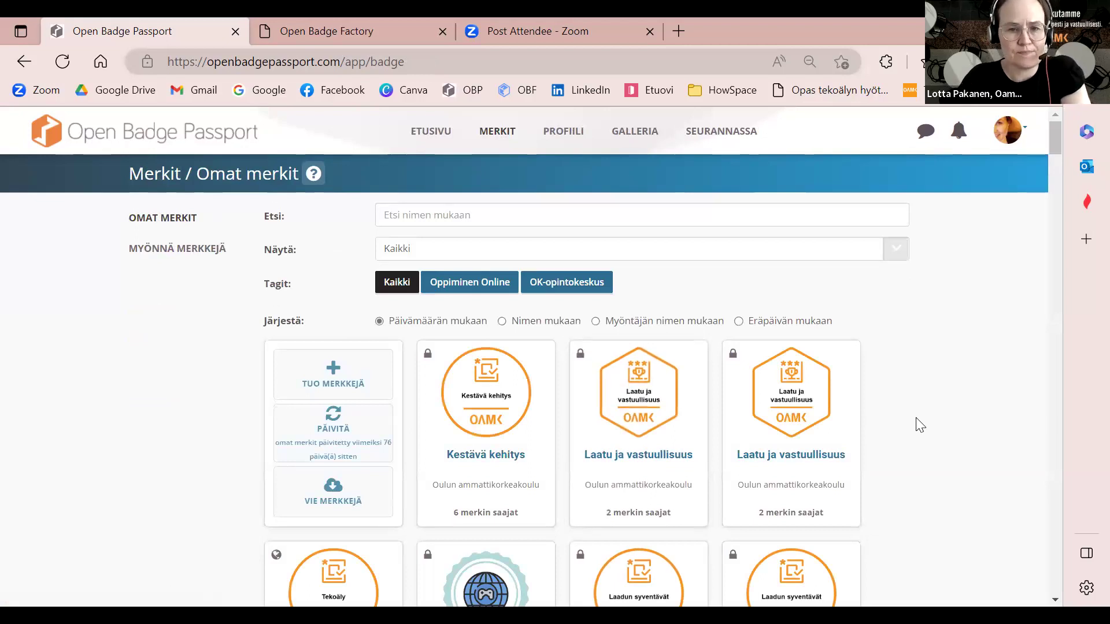
scroll(920, 424, down, 2)
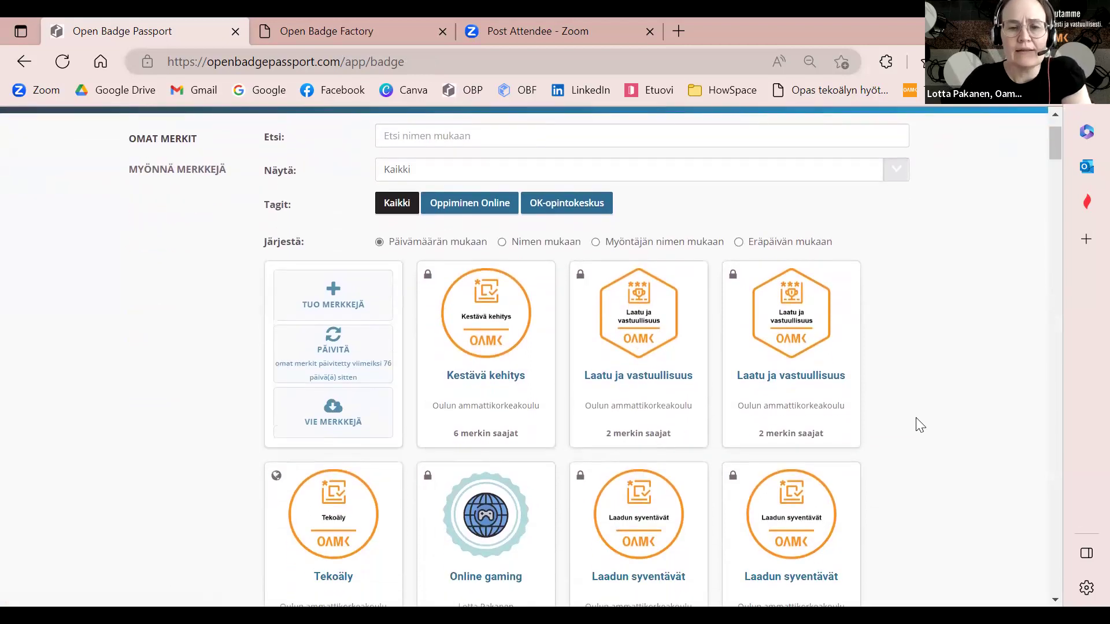
scroll(920, 424, down, 3)
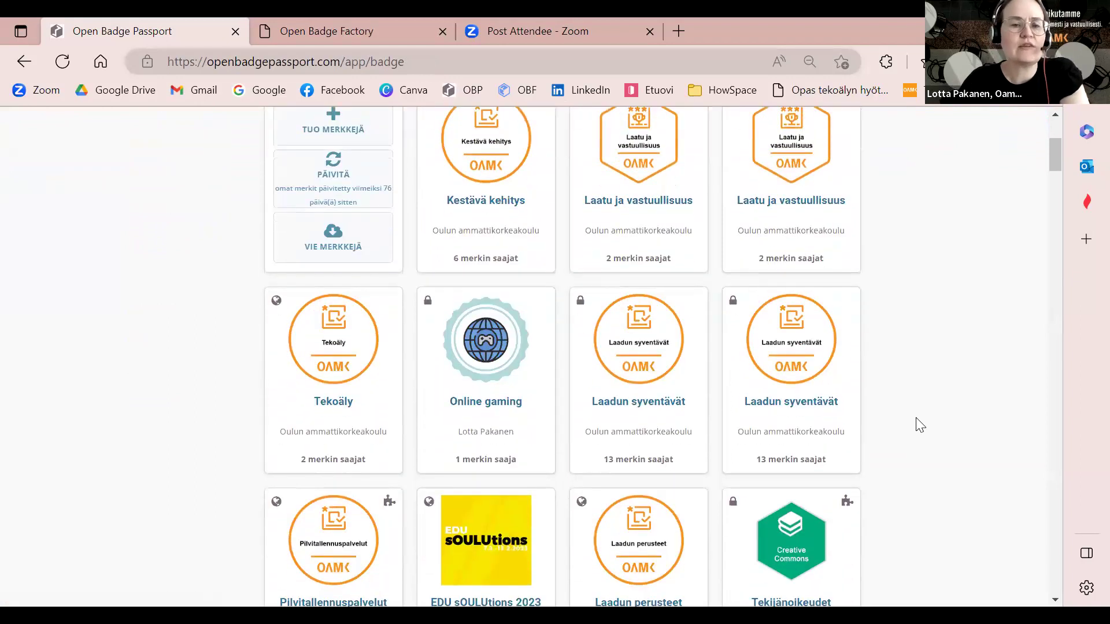
scroll(919, 425, up, 1)
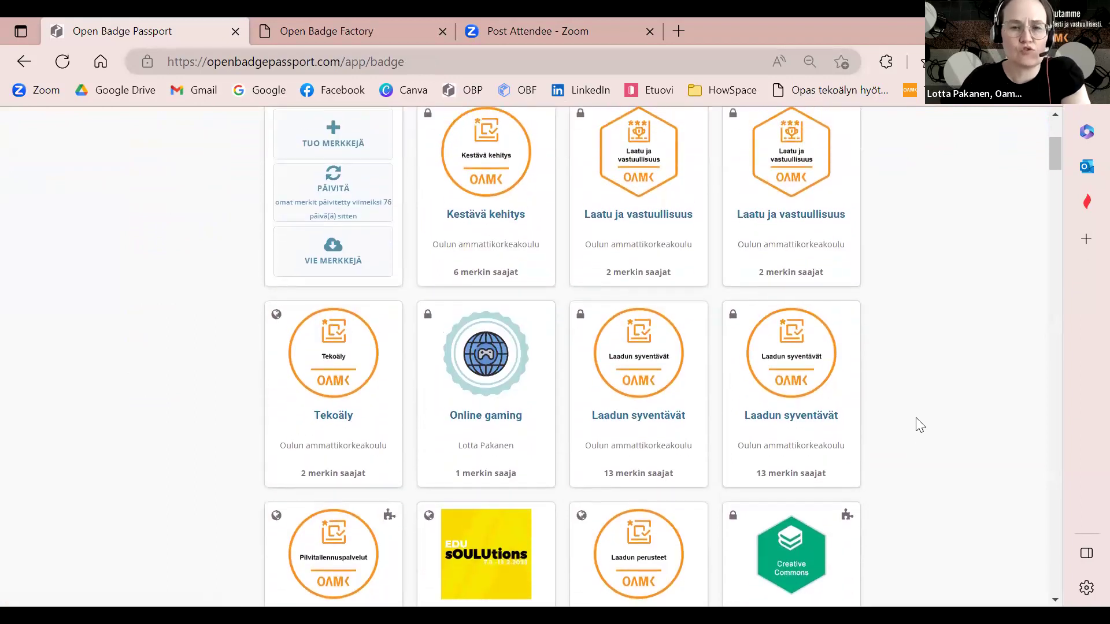
scroll(919, 425, up, 4)
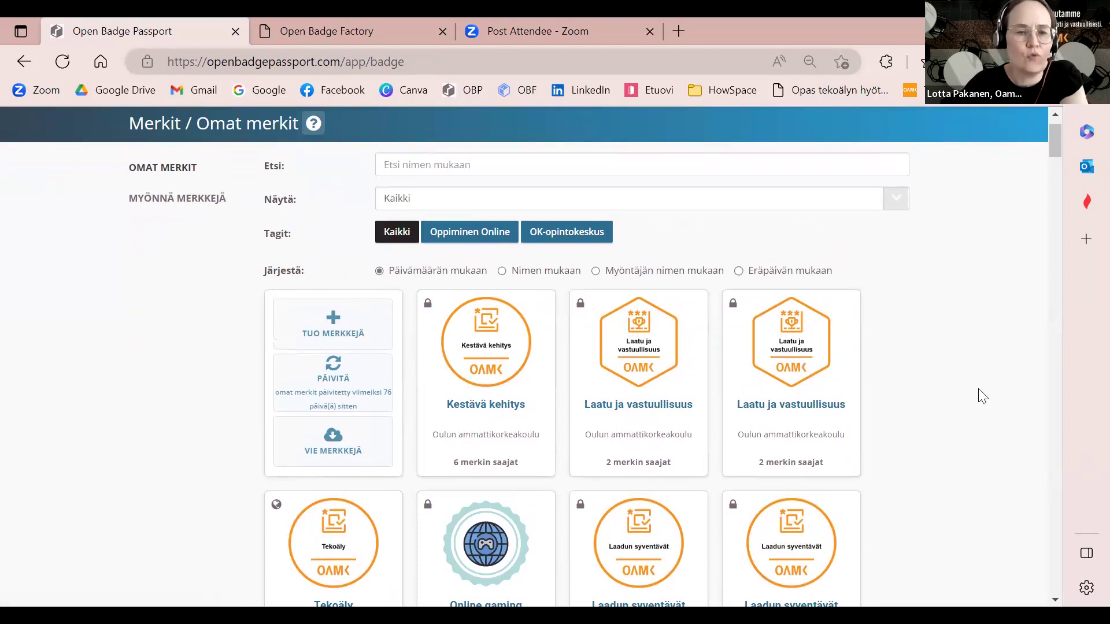
scroll(936, 317, down, 1)
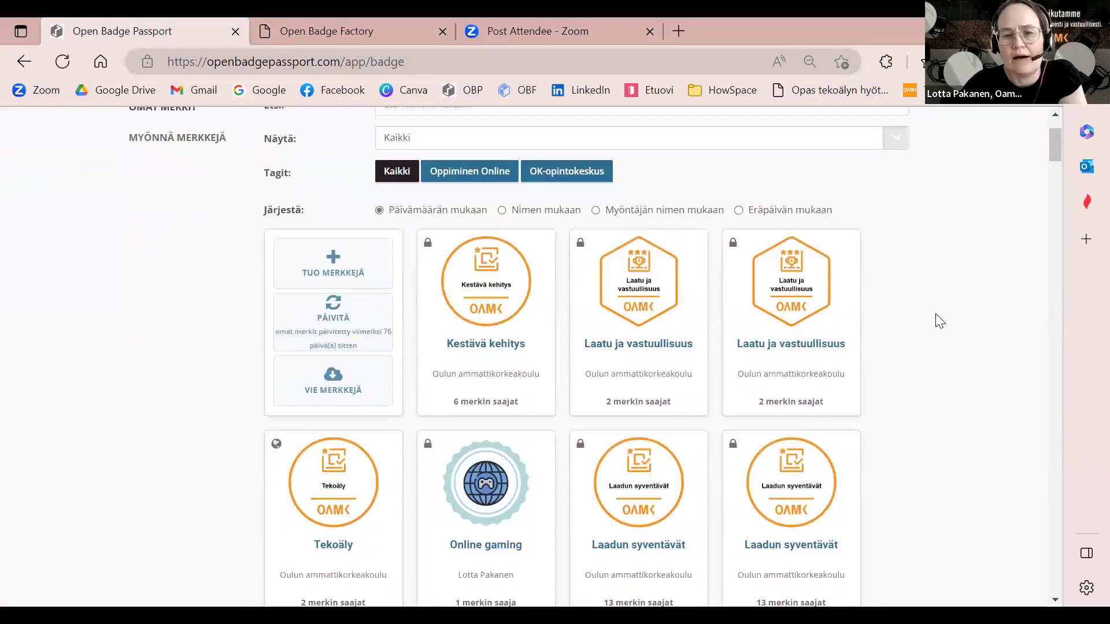
mouse_move(426, 234)
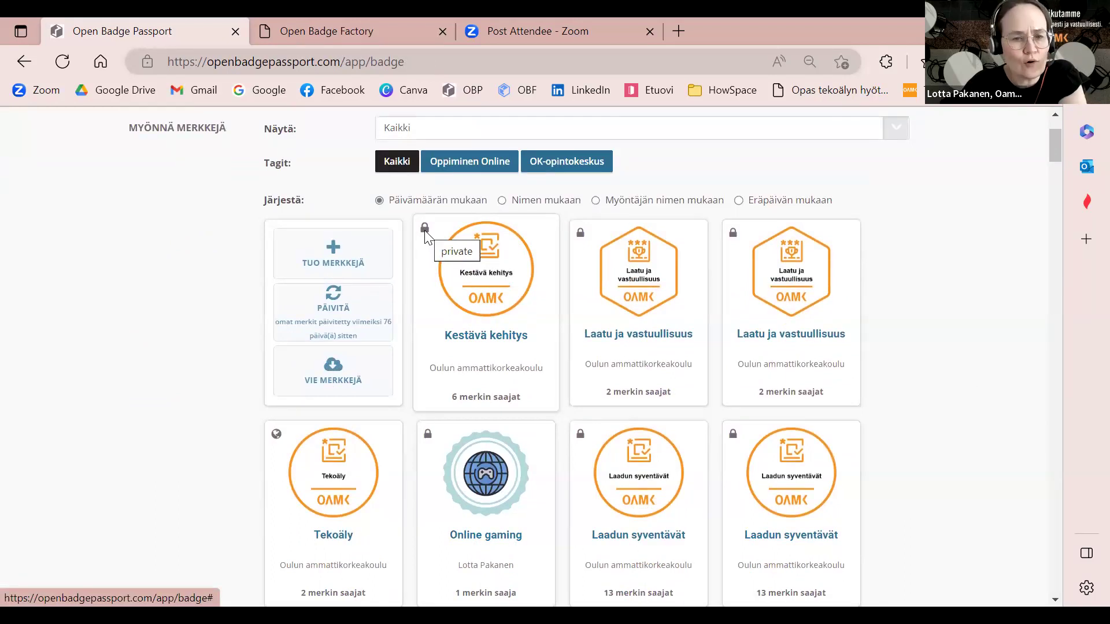
mouse_move(279, 432)
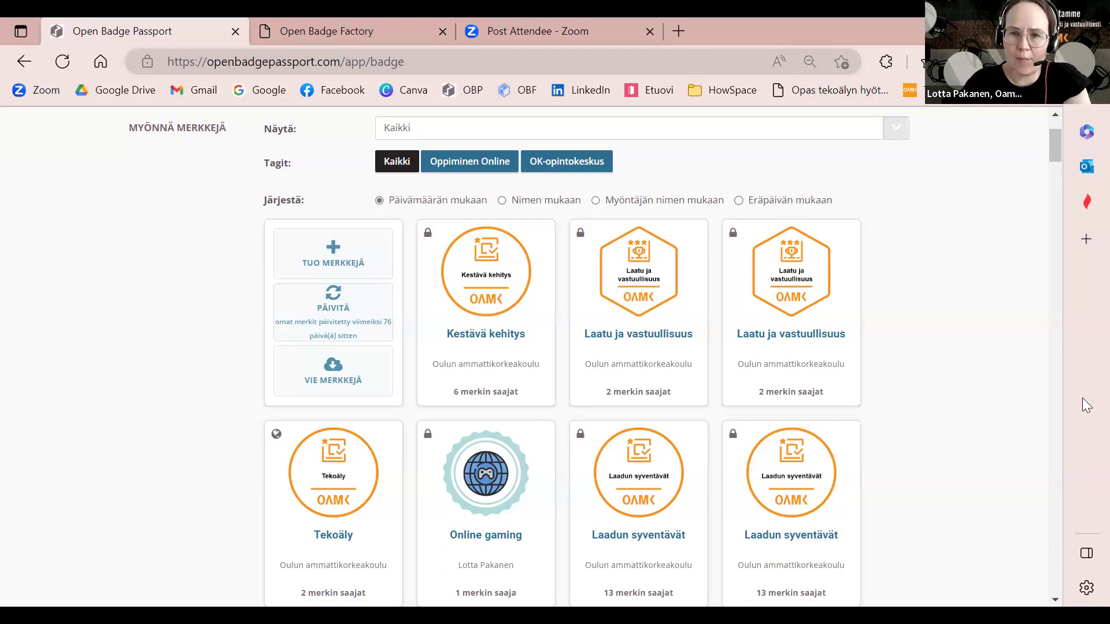
- Look through the older badges in the own badge collection and return to the beginning of the page
scroll(1034, 305, down, 12)
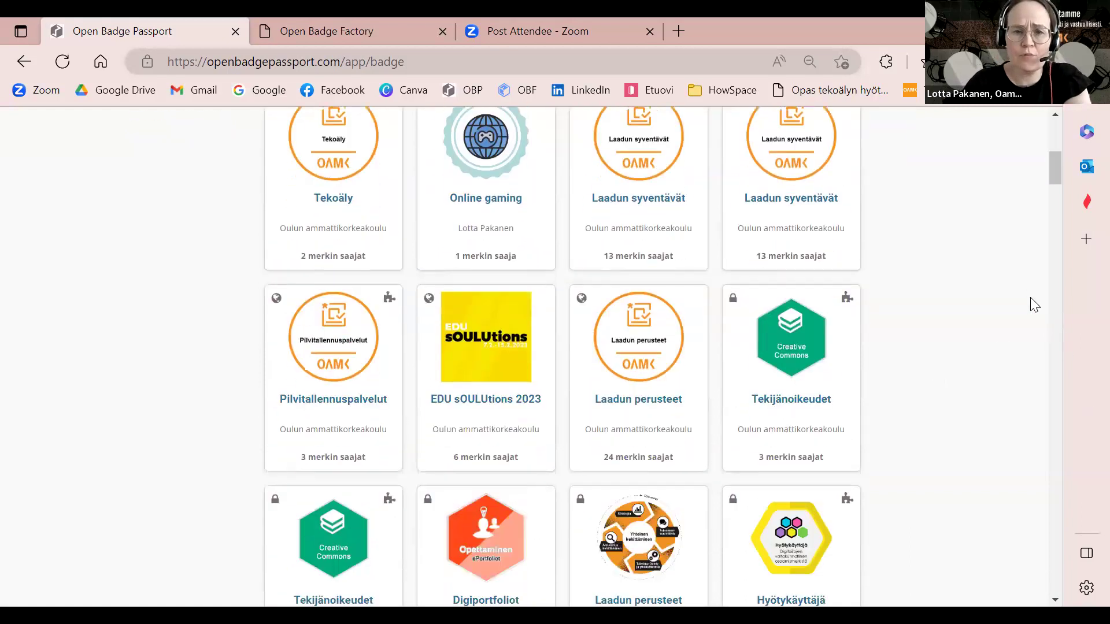
scroll(1034, 304, down, 8)
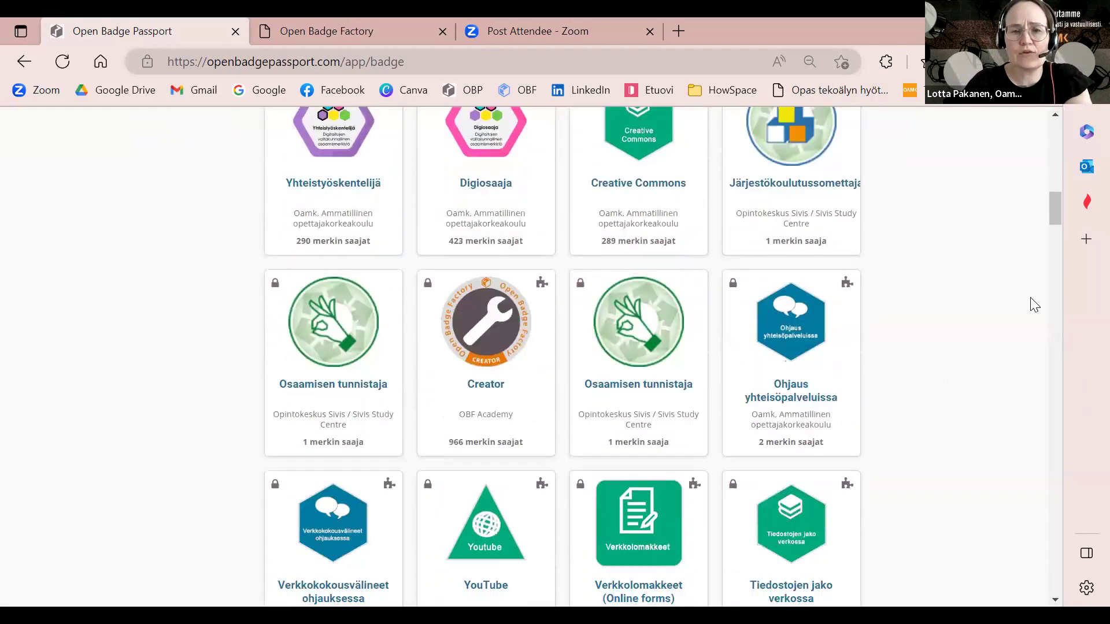
scroll(1034, 304, up, 10)
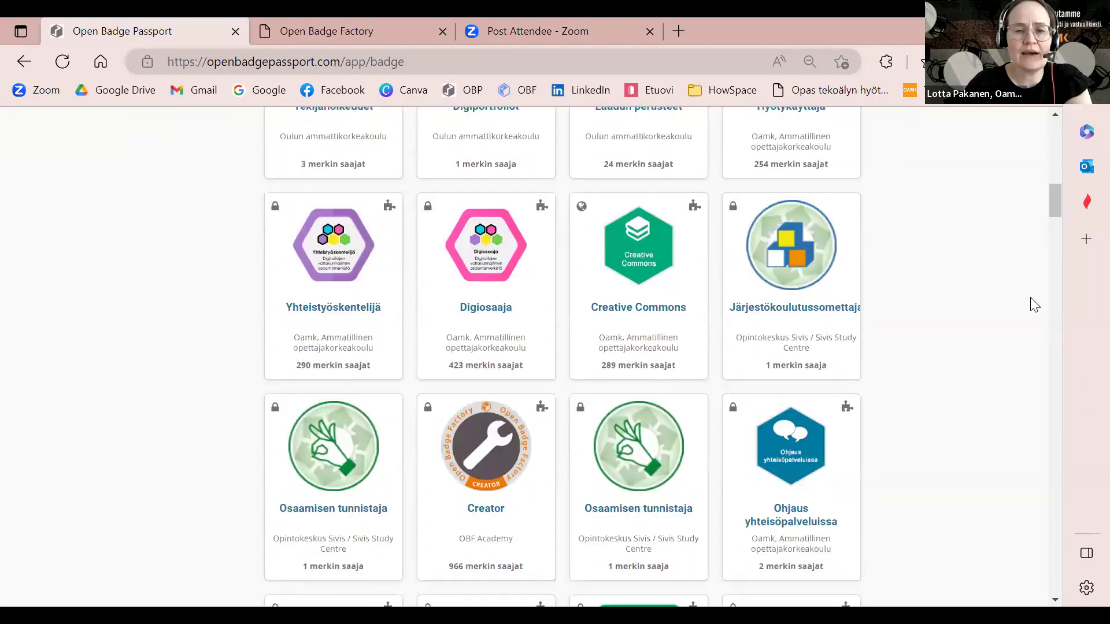
scroll(1034, 305, up, 13)
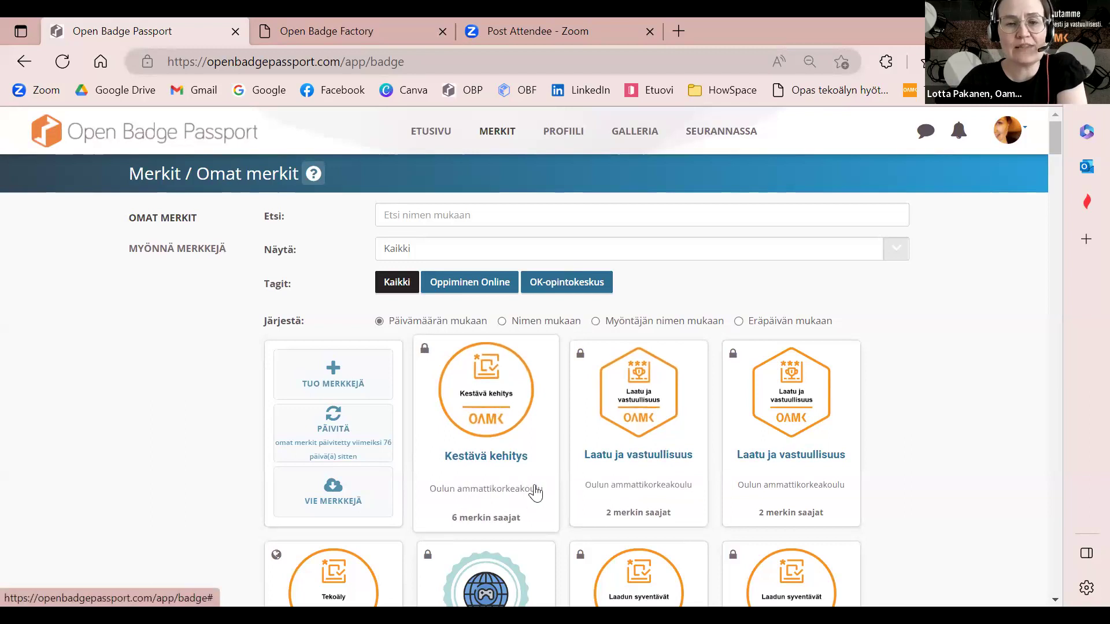
- Open the first Laatu ja vastuullisuus badge and read its issuer details, criteria and evidence
click(644, 425)
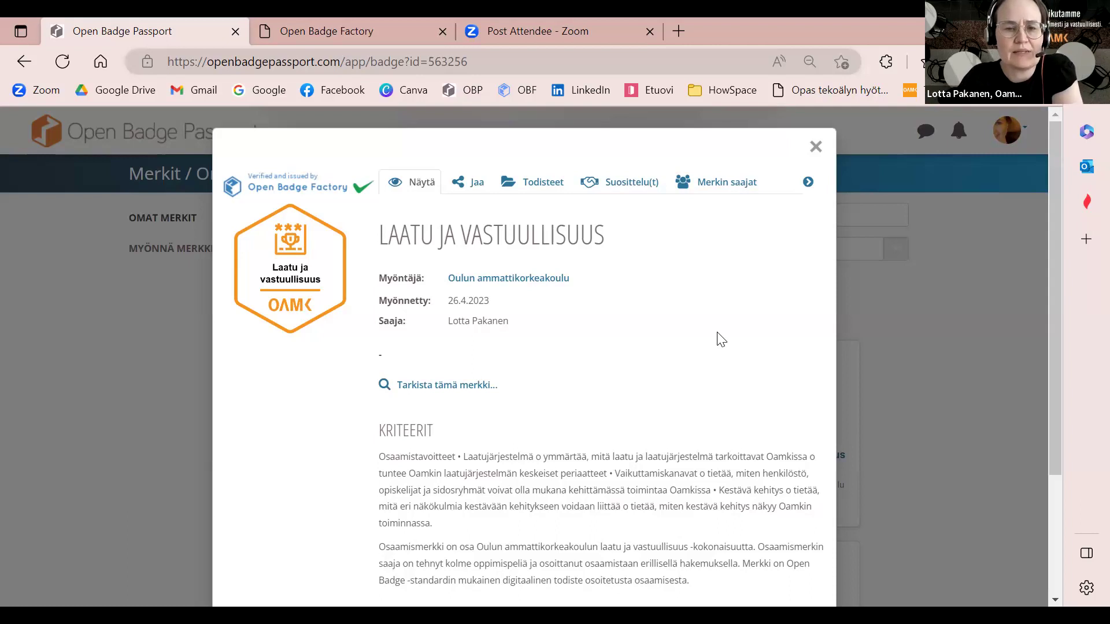
scroll(720, 339, down, 3)
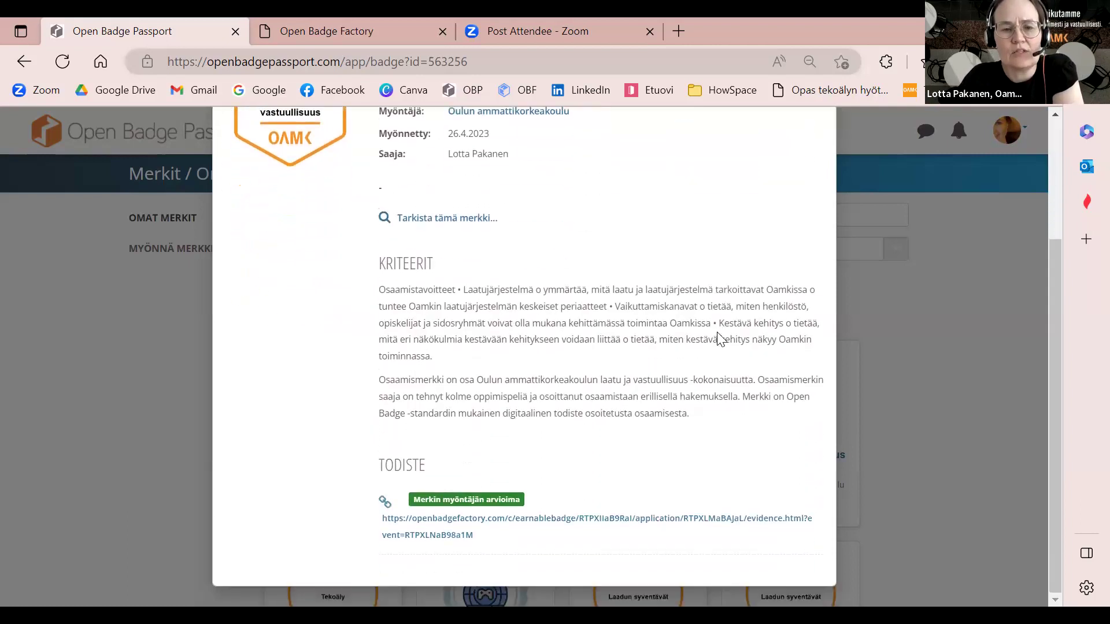
scroll(720, 339, up, 3)
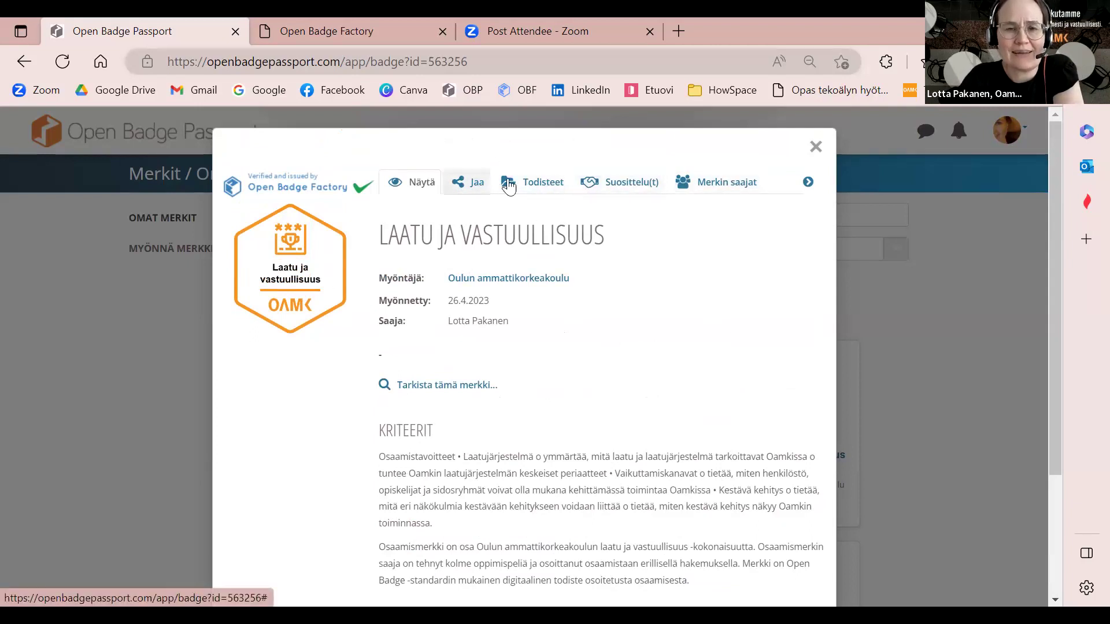
- Set the Laatu ja vastuullisuus badge's visibility to public (Julkinen) in its sharing settings and look over the sharing options
click(468, 184)
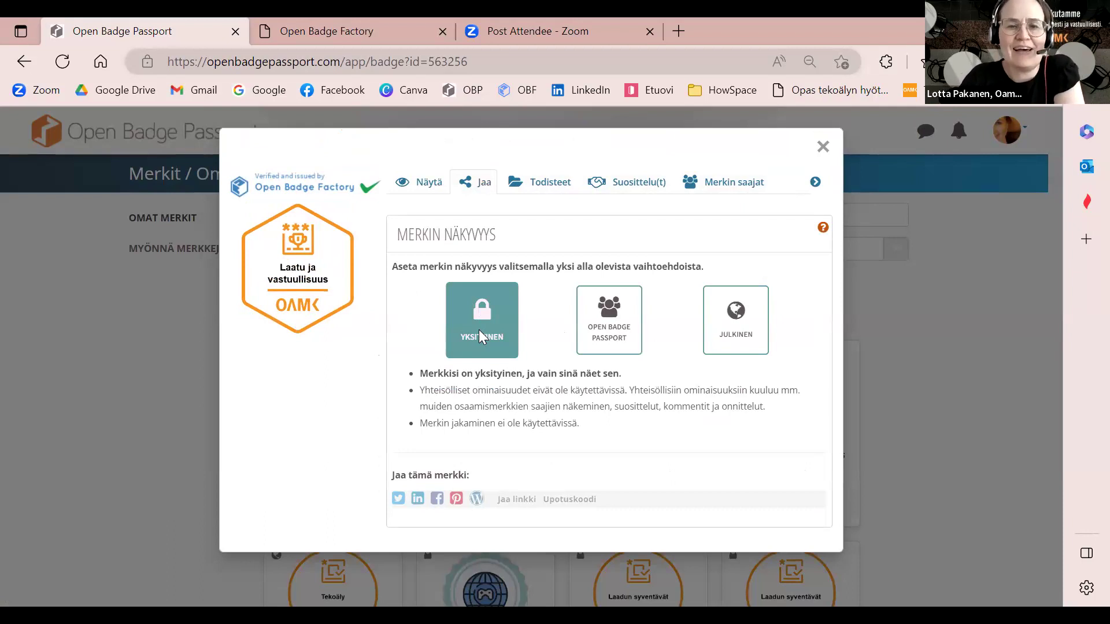
click(749, 323)
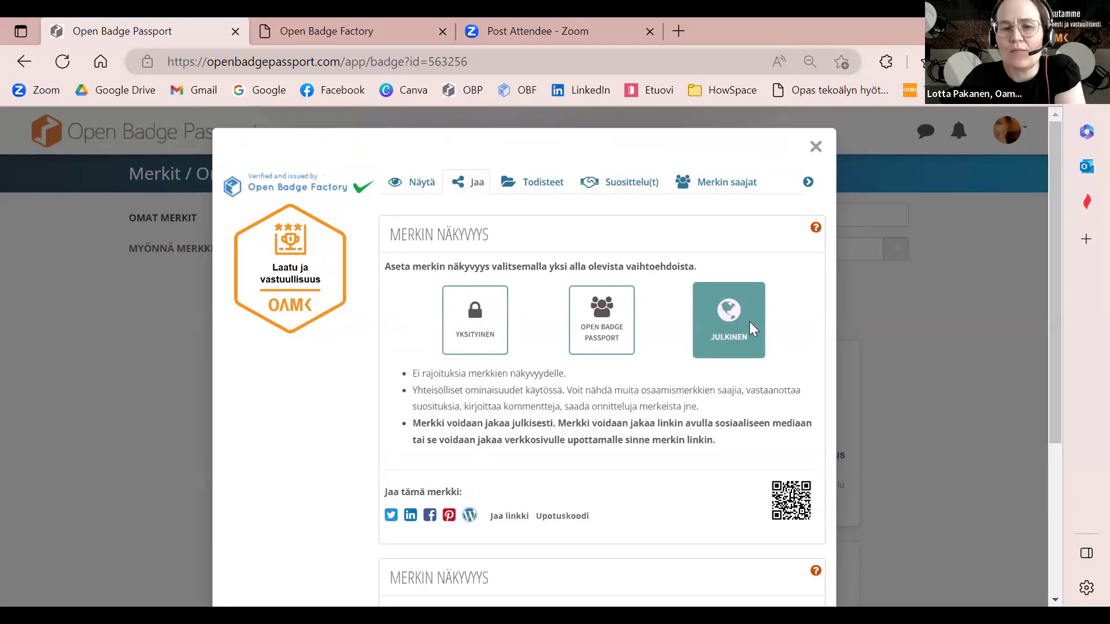
scroll(749, 321, down, 1)
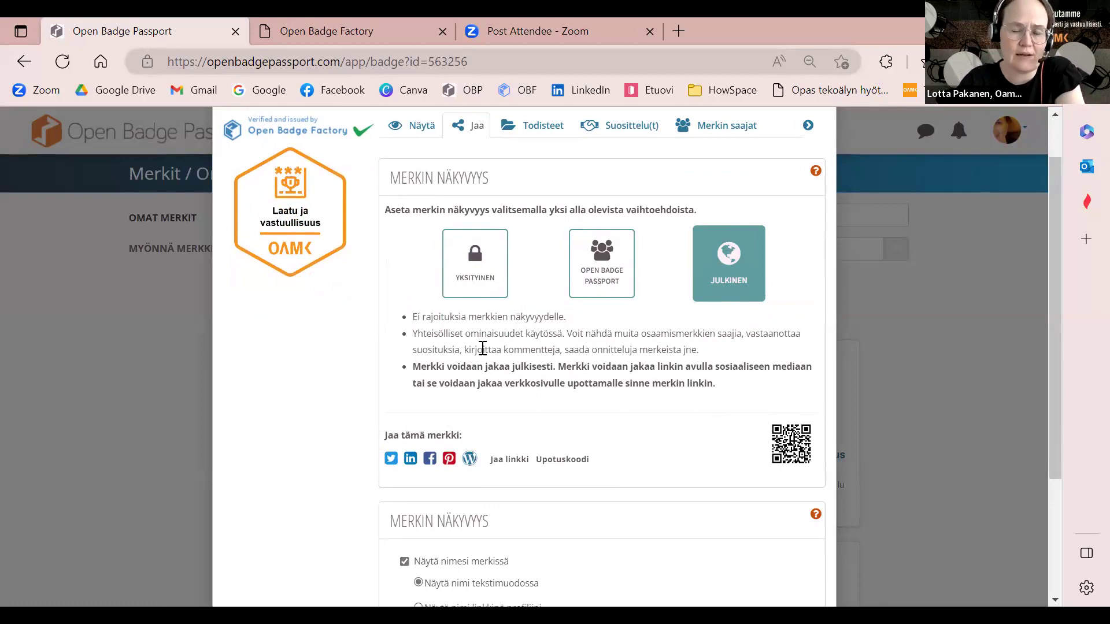
scroll(482, 348, down, 2)
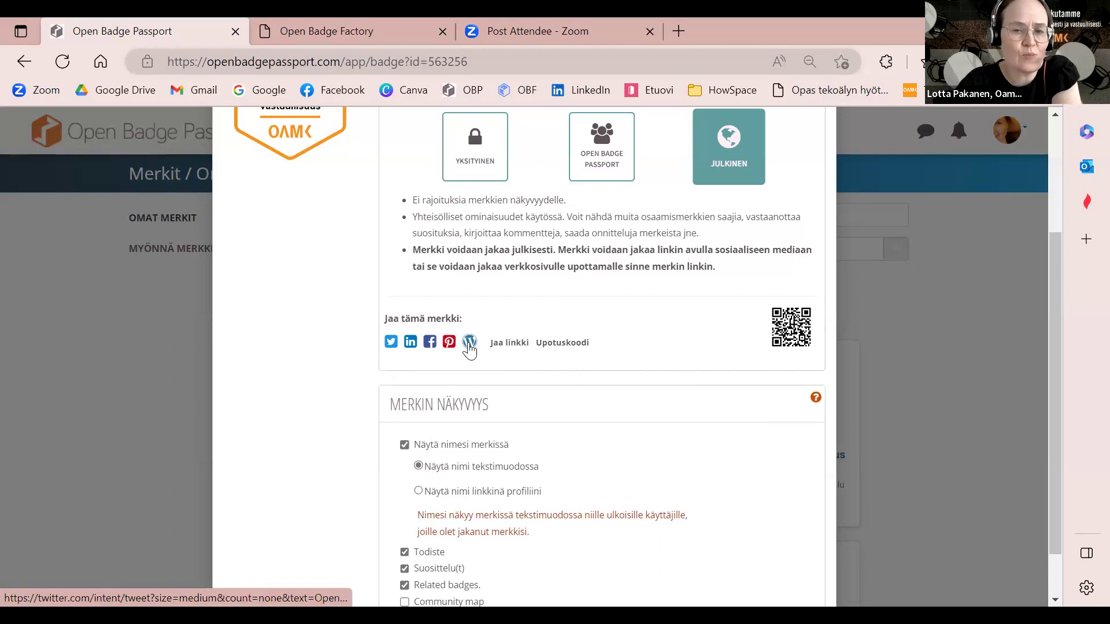
- Reveal and select the badge's share link, and review the settings for what is shown on the shared badge
click(512, 344)
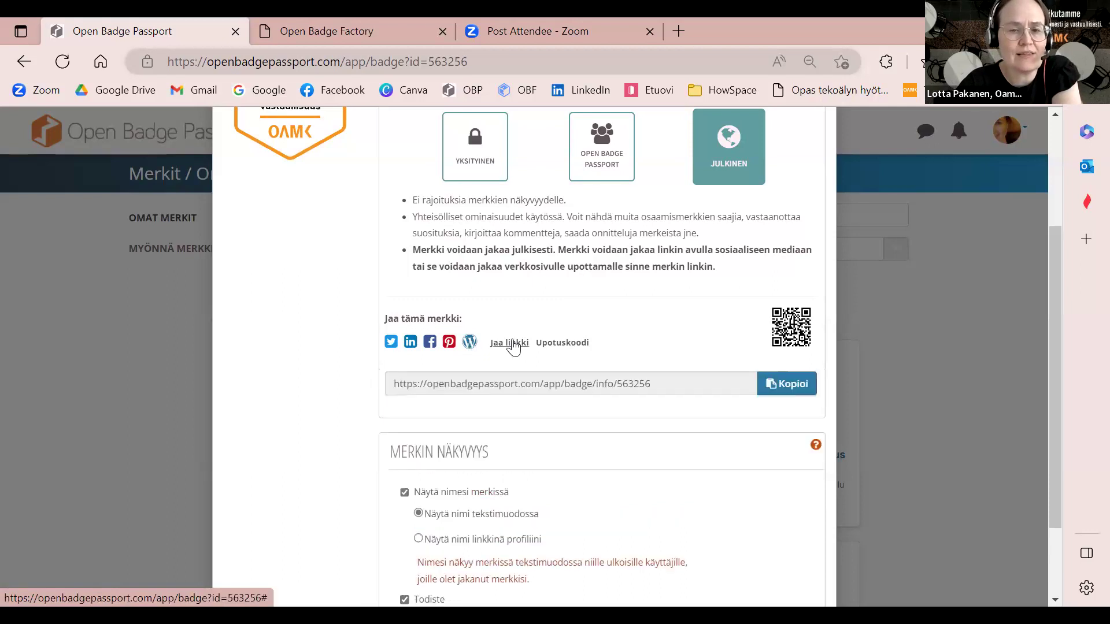
click(586, 389)
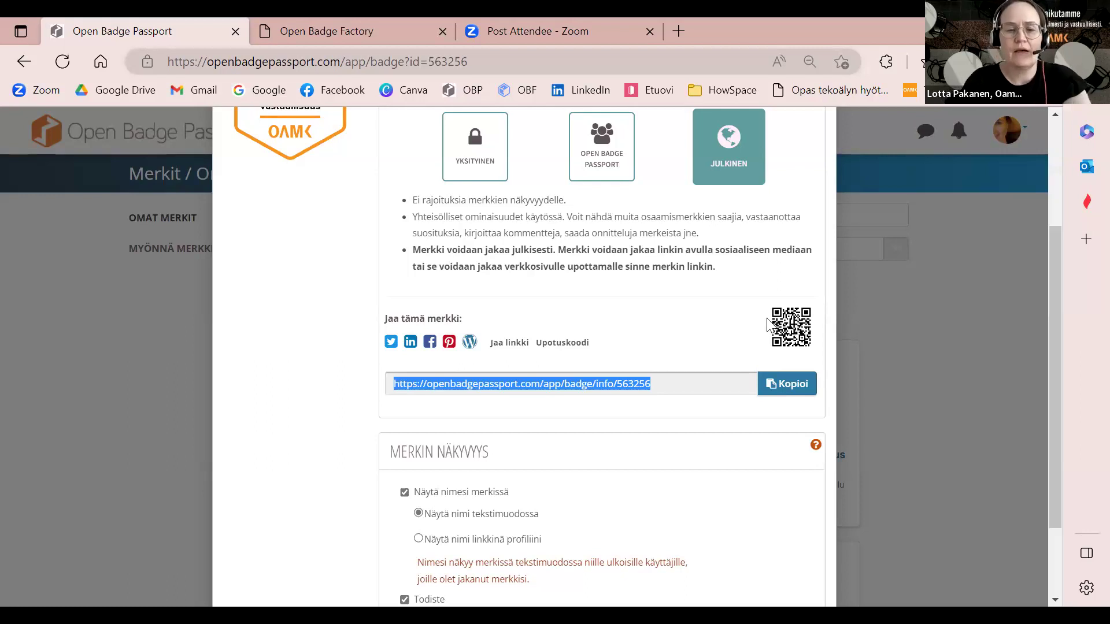
scroll(631, 513, down, 2)
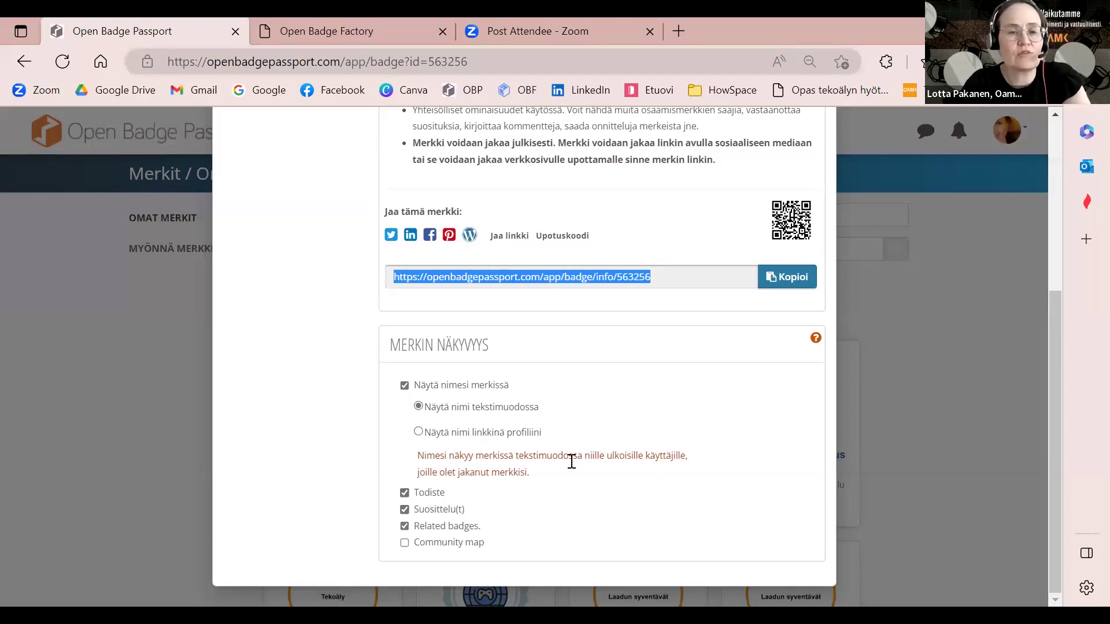
scroll(607, 428, up, 3)
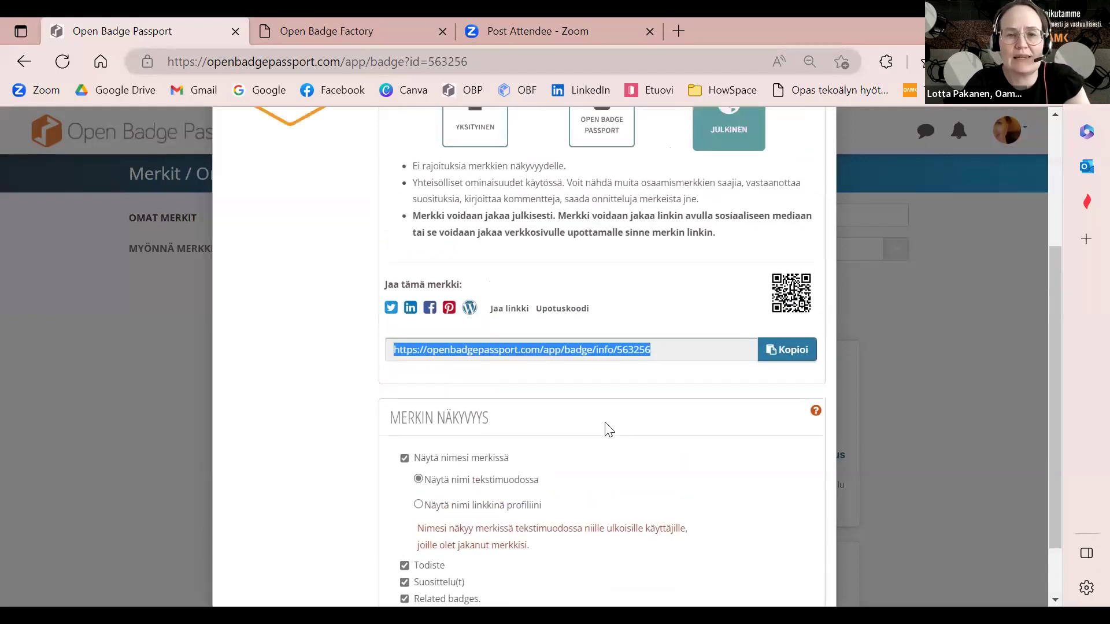
scroll(608, 429, up, 2)
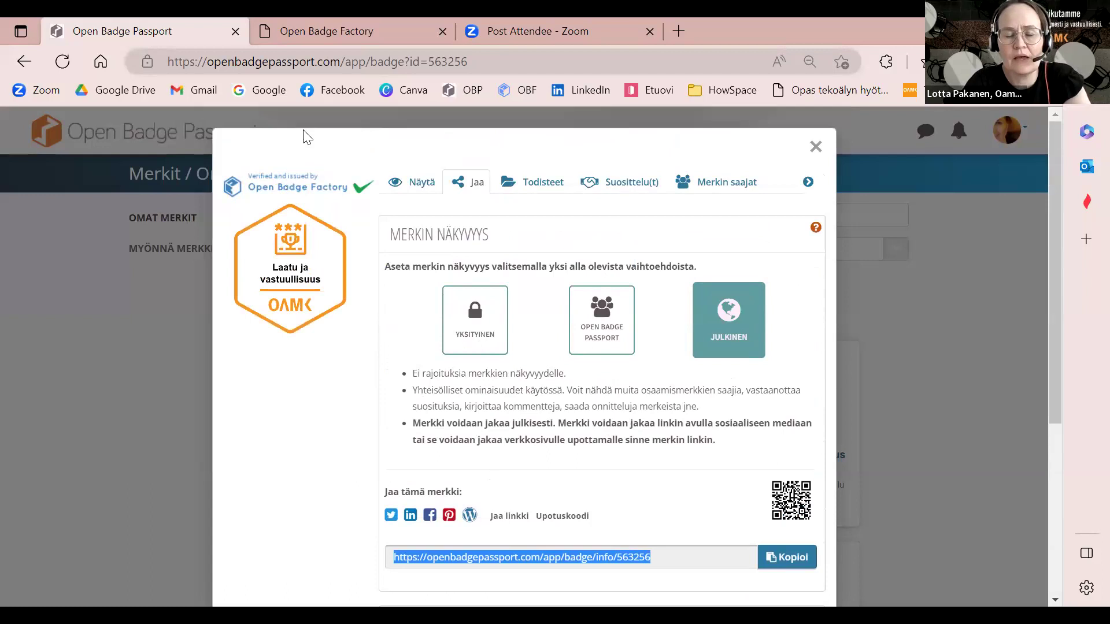
click(307, 137)
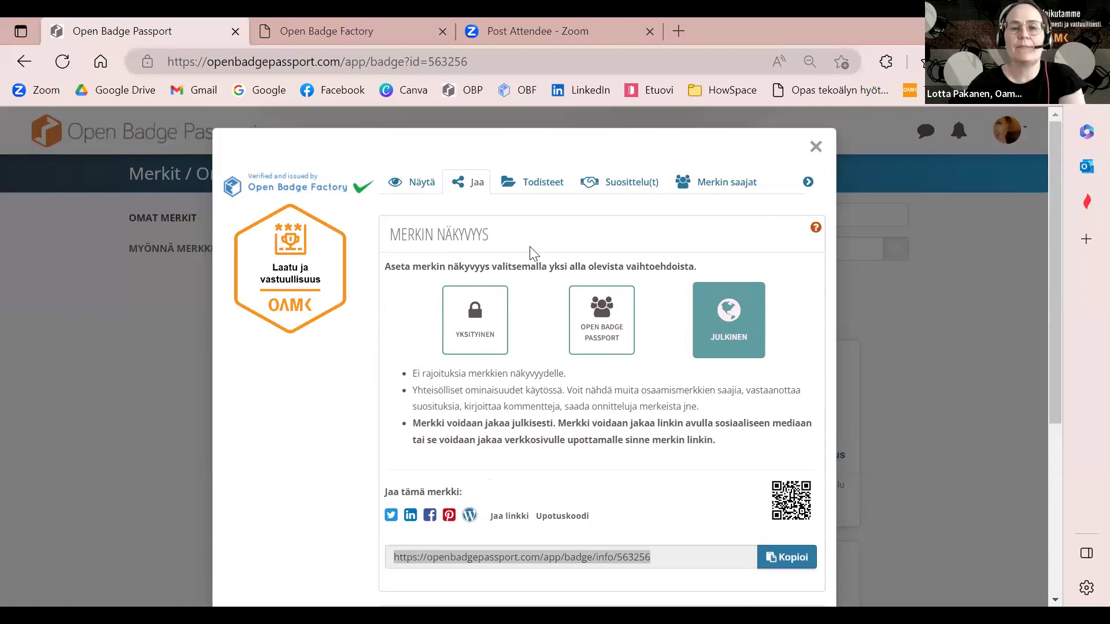
- View the badge's evidence and endorsement sections, and close the badge details
click(527, 191)
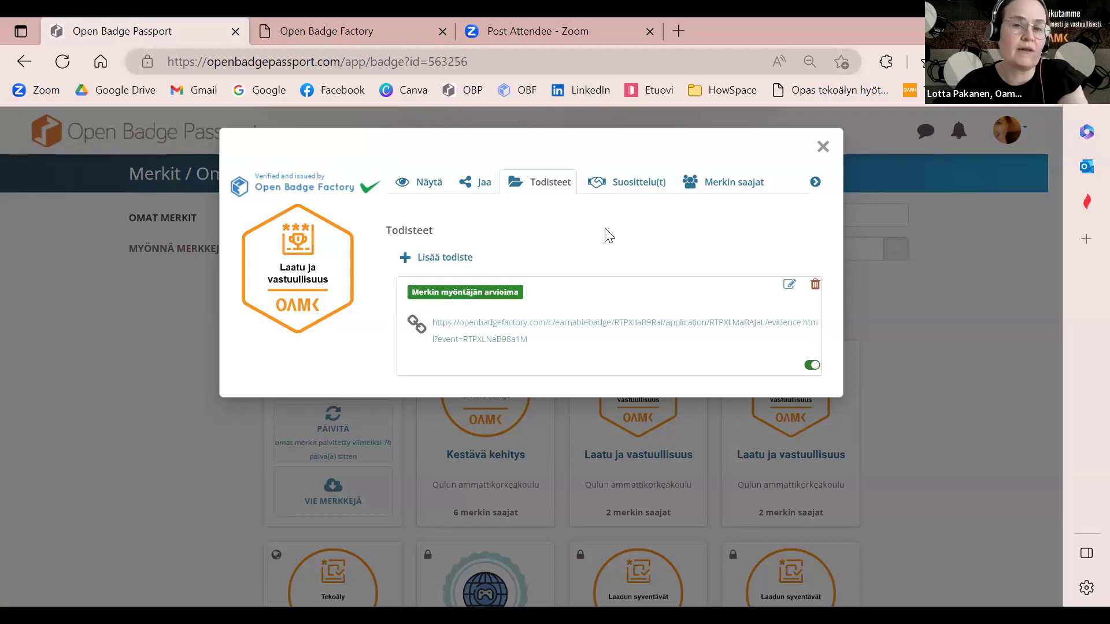
click(634, 181)
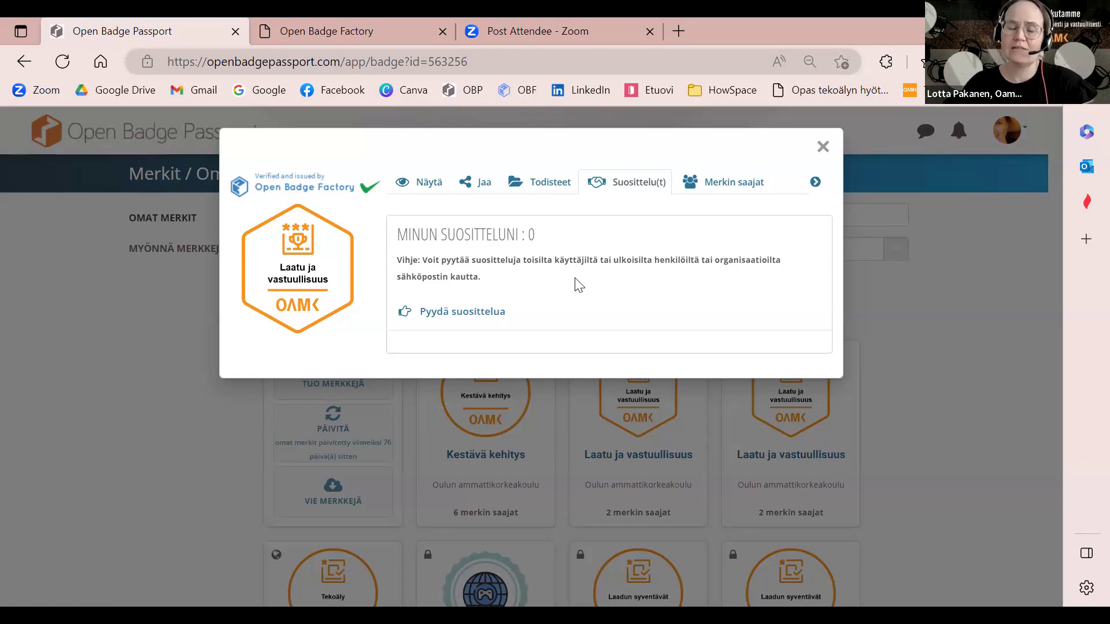
click(823, 149)
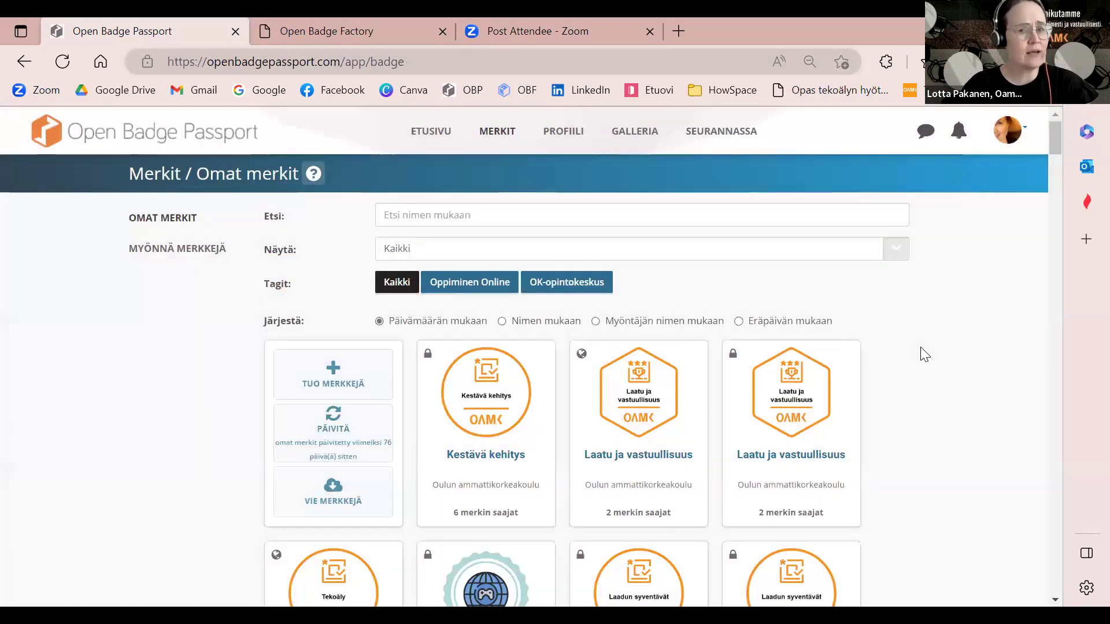
- Open the account settings and view the e-mail addresses linked to the account
click(1007, 132)
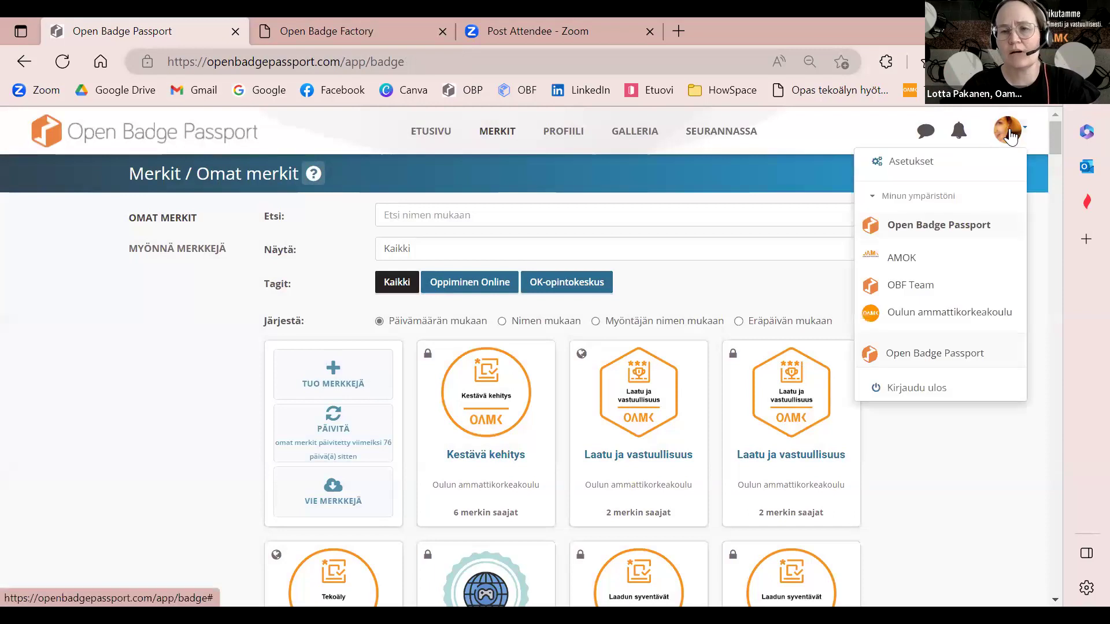
click(927, 162)
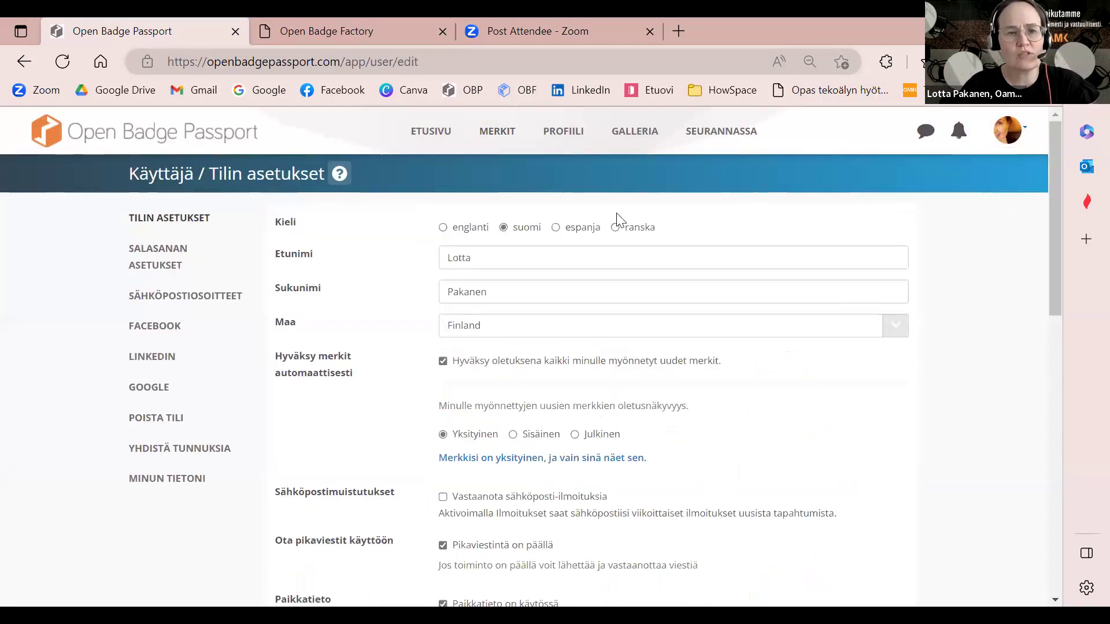
click(161, 297)
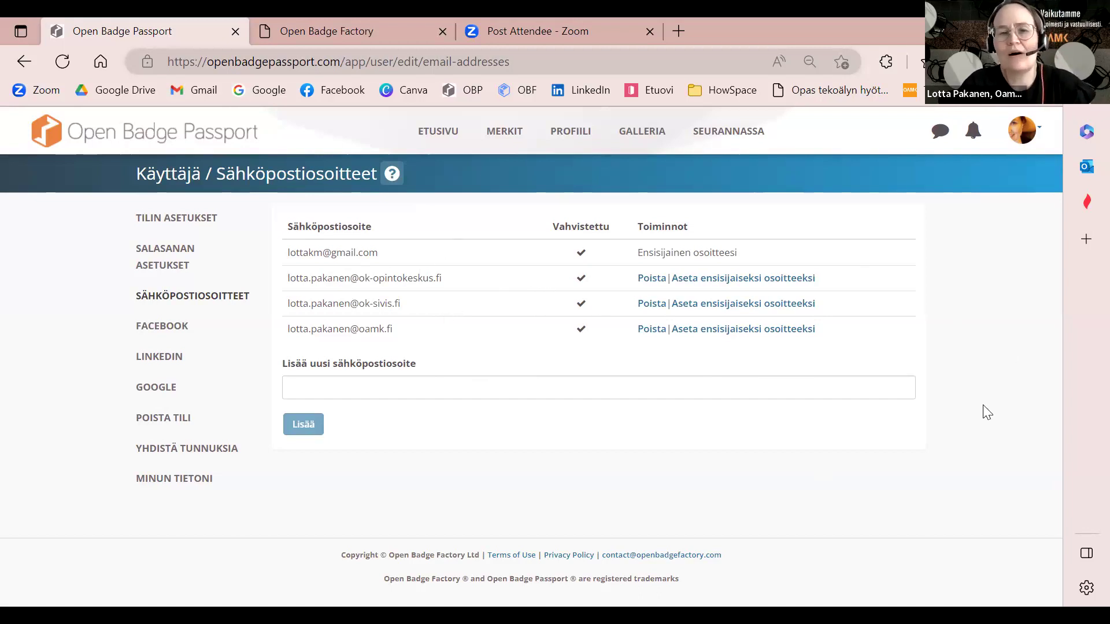
- Revisit the community badge gallery and the own badges list, and open the own profile
click(638, 142)
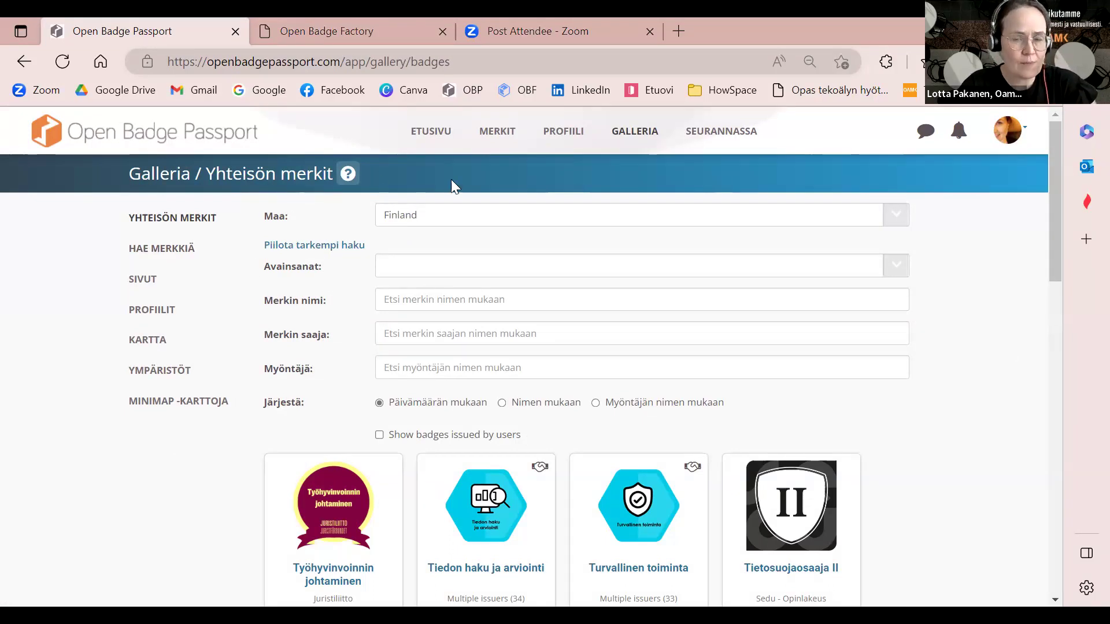
click(488, 139)
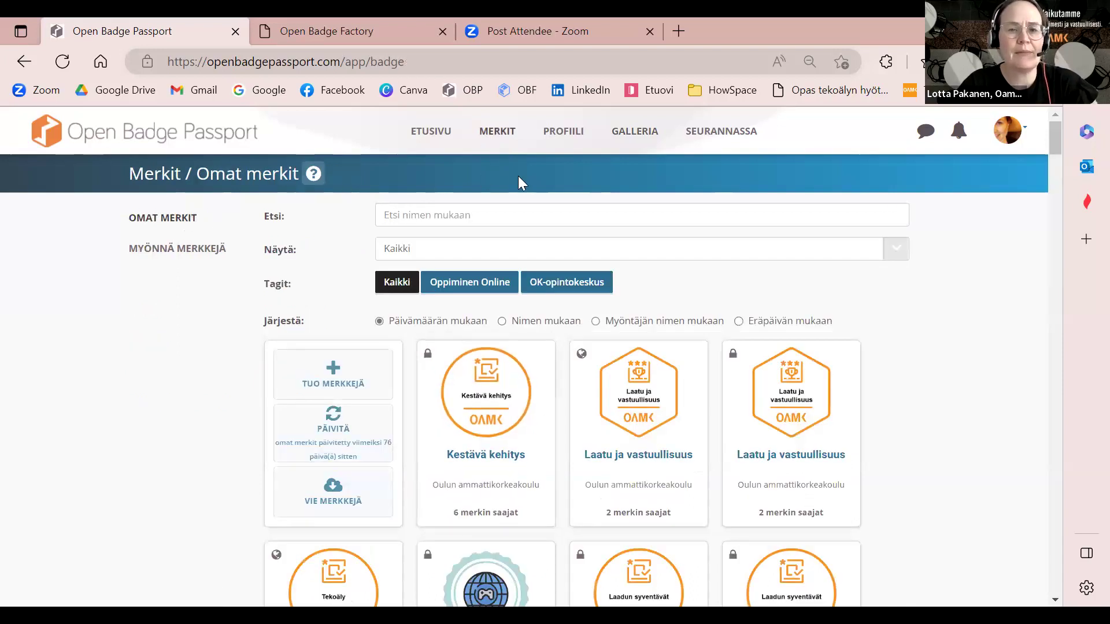
click(567, 139)
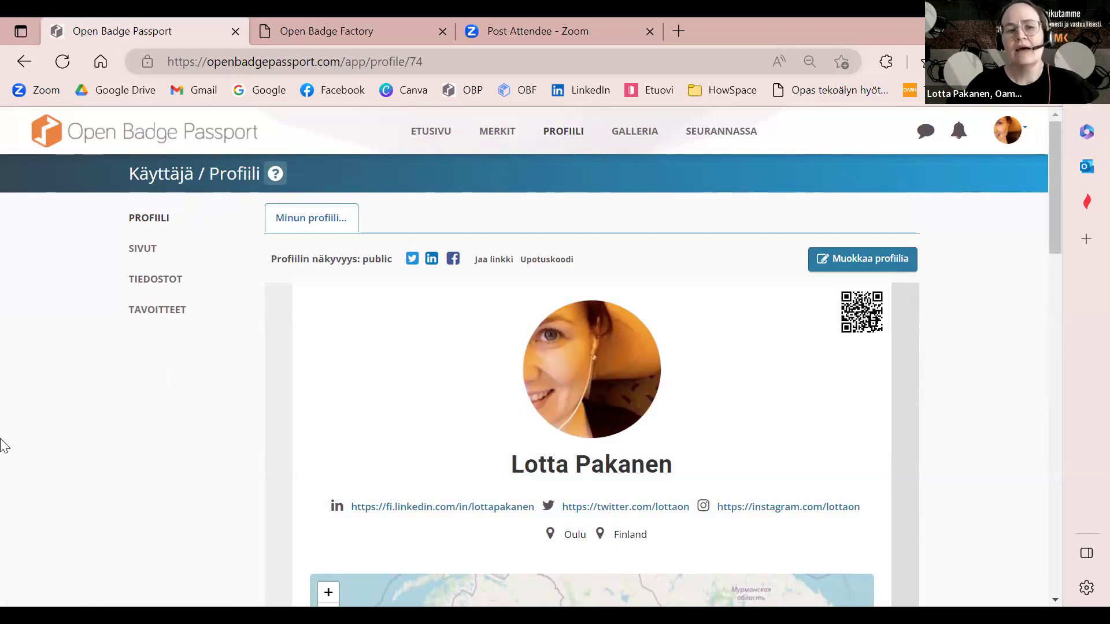
- Open the Open Badge Factory page from the profile's own pages and look through its badges and sharing options
click(131, 257)
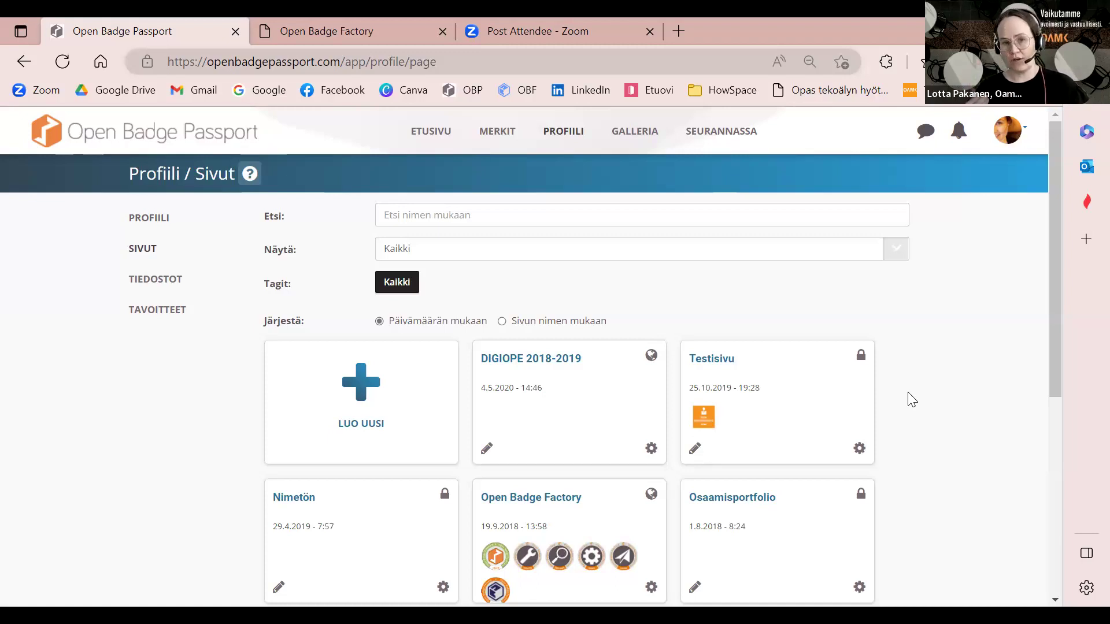
scroll(912, 400, down, 1)
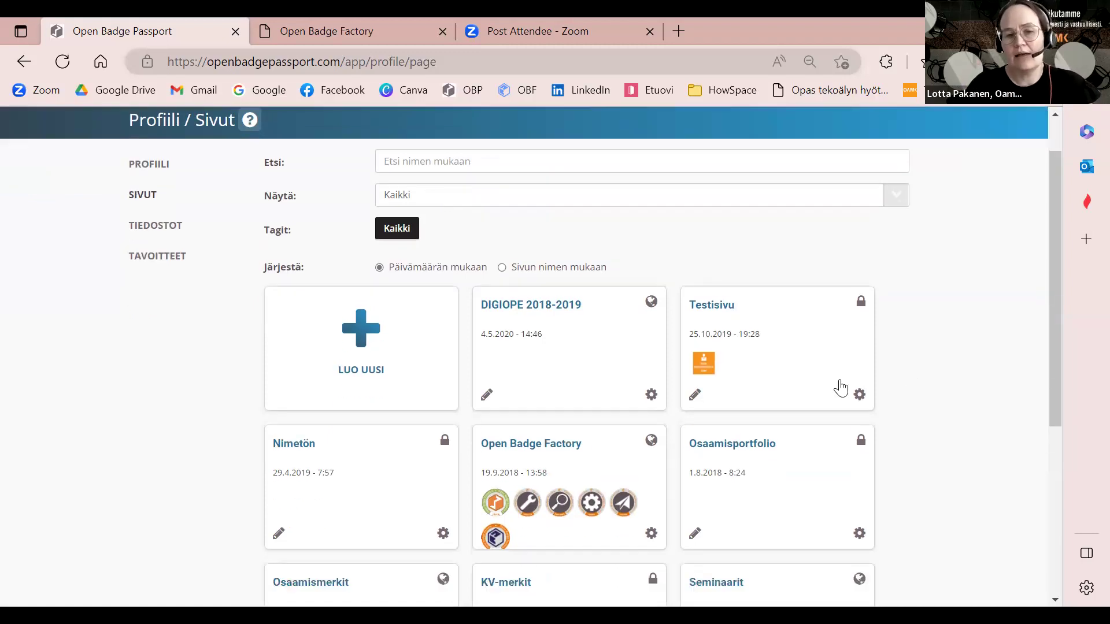
click(563, 441)
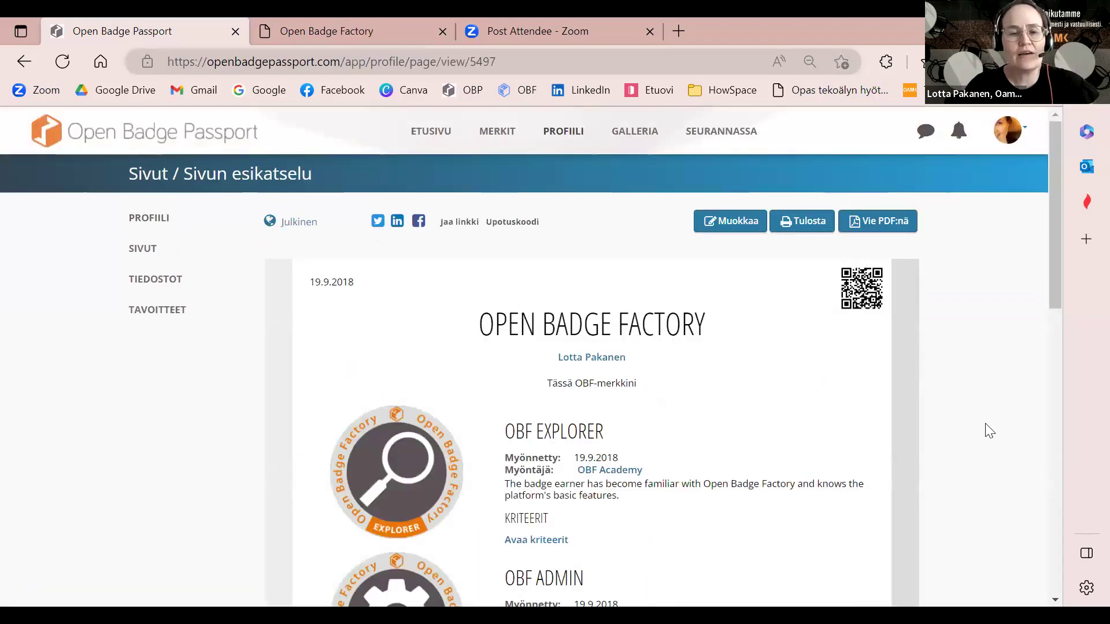
scroll(815, 405, down, 10)
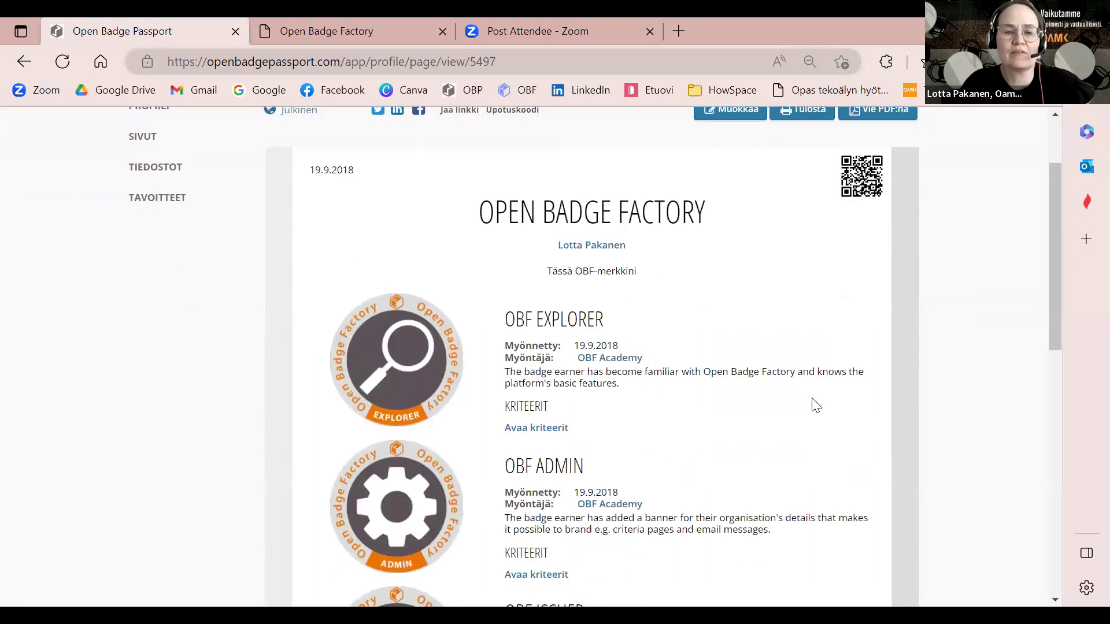
scroll(815, 405, down, 3)
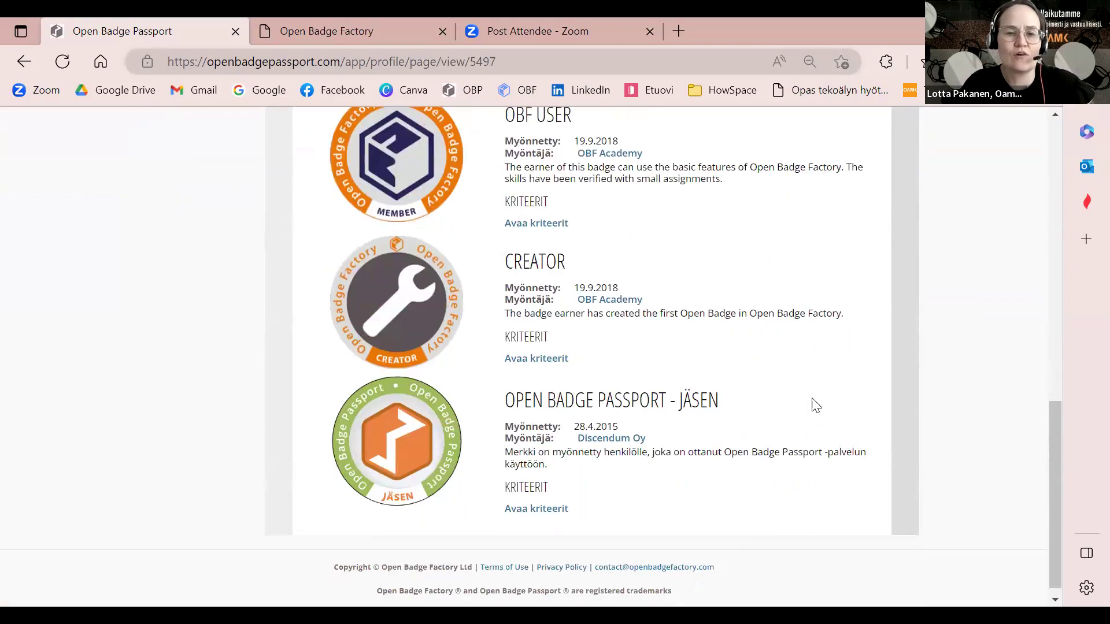
scroll(815, 405, up, 10)
scroll(815, 405, up, 2)
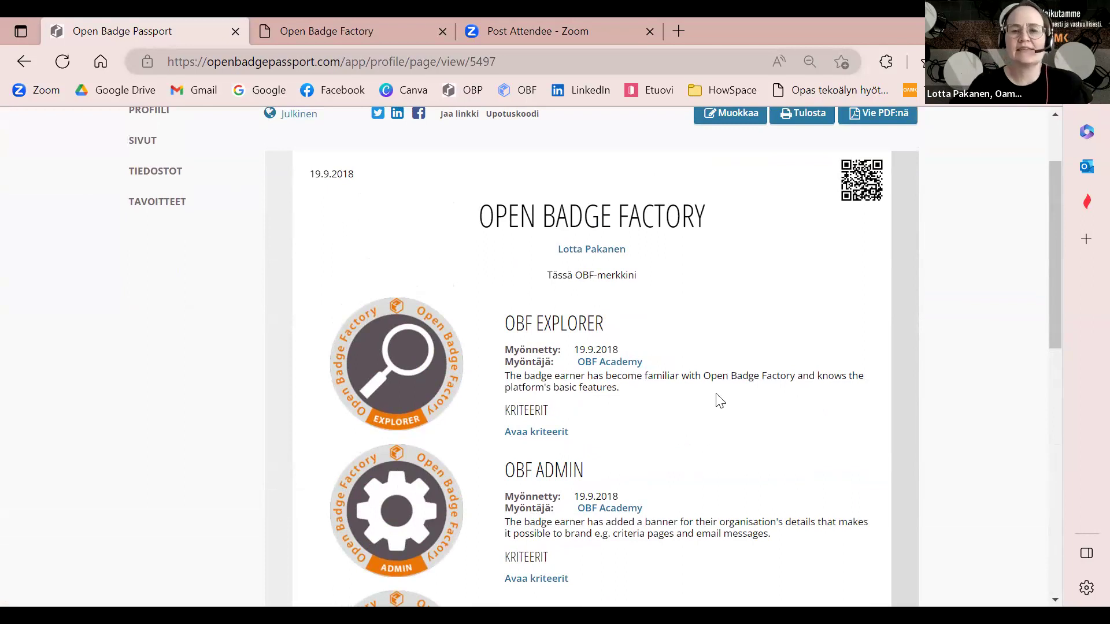
scroll(729, 384, up, 3)
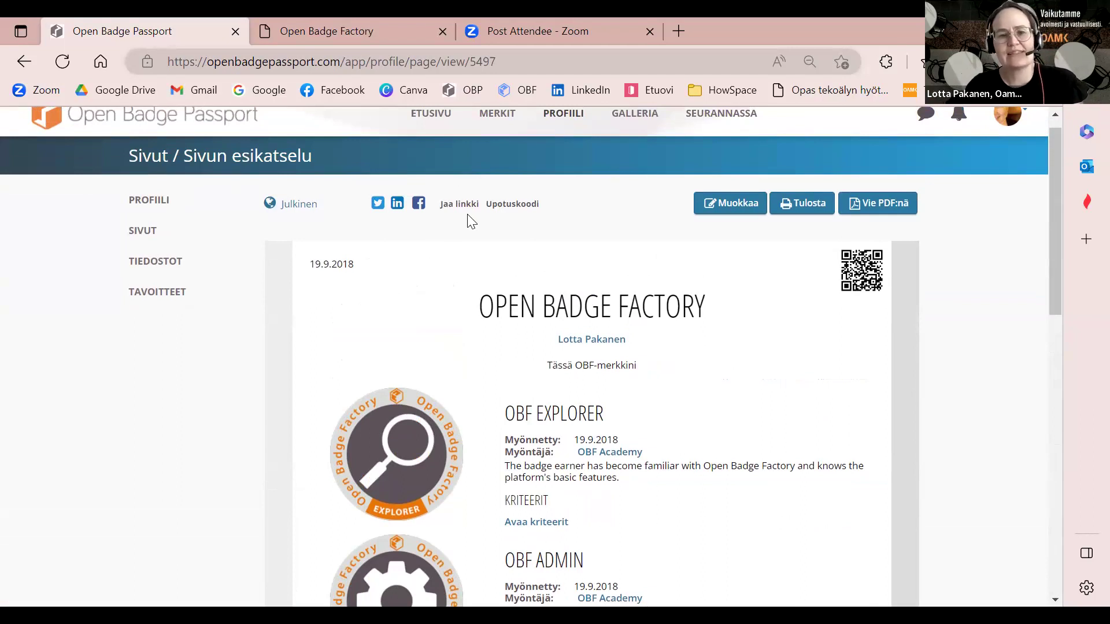
- Return to the own pages, open the DIGIOPE 2018-2019 portfolio and look through its whole content
click(139, 235)
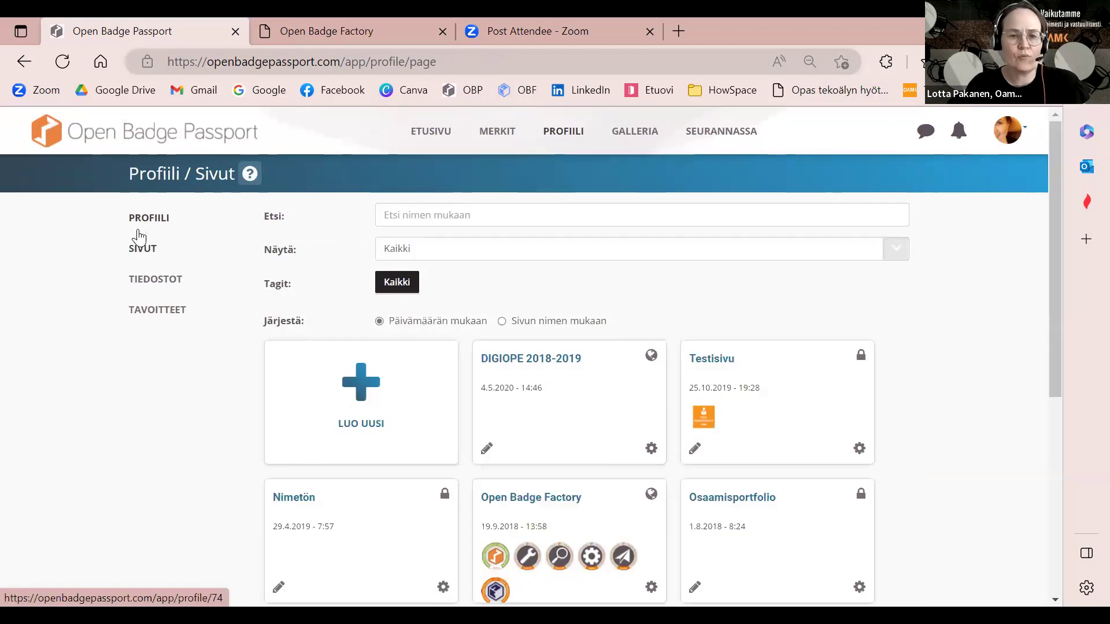
click(515, 365)
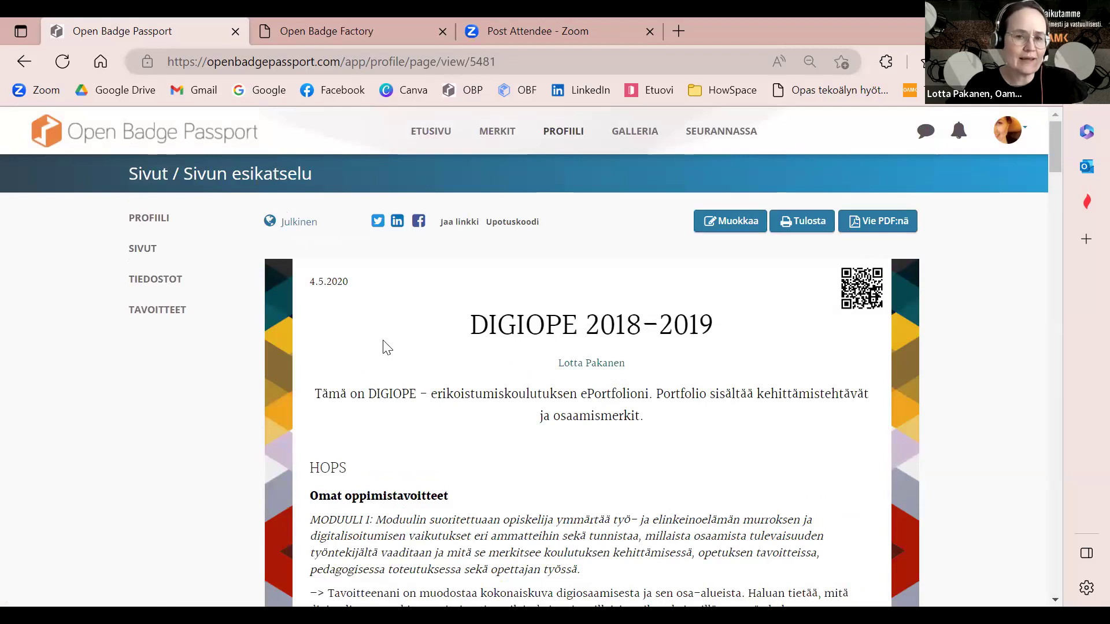
scroll(629, 436, down, 10)
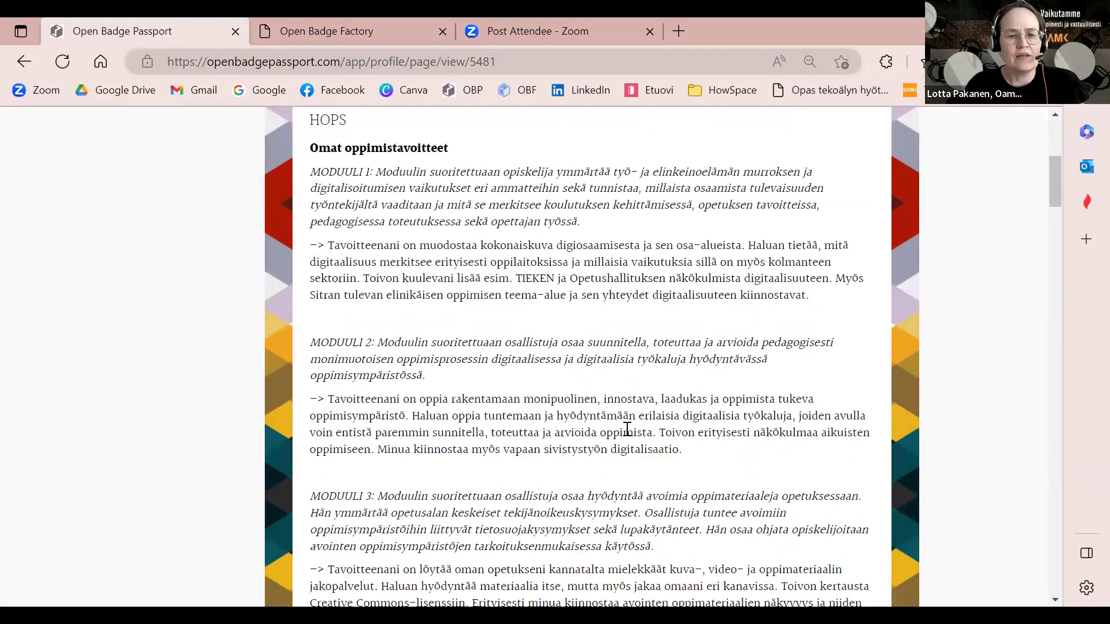
scroll(629, 436, down, 15)
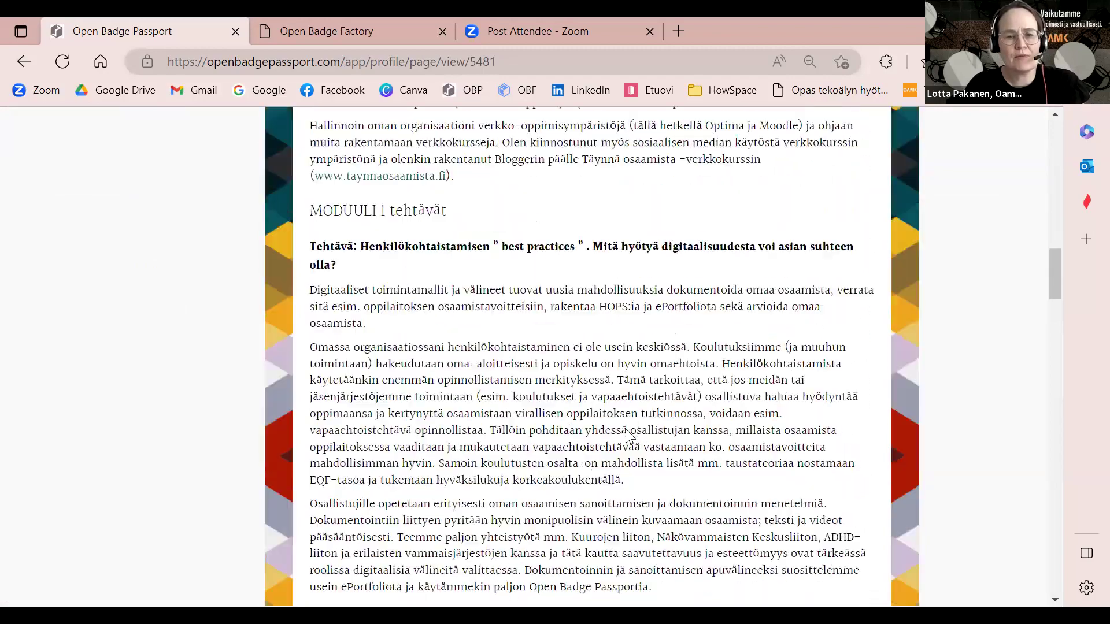
scroll(626, 429, down, 15)
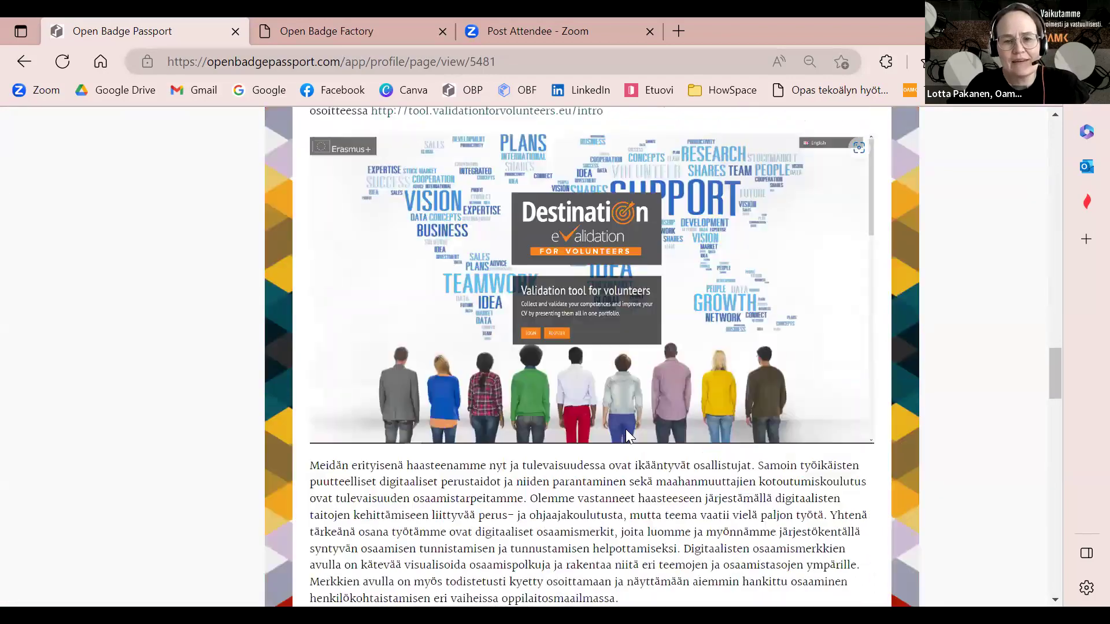
scroll(625, 428, down, 15)
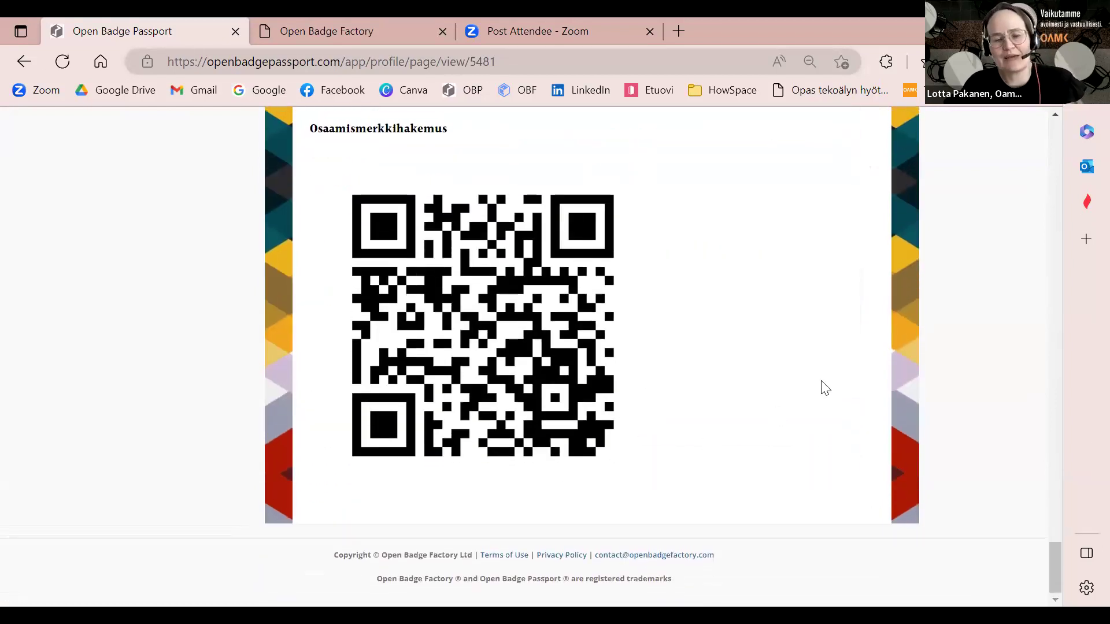
scroll(821, 381, up, 20)
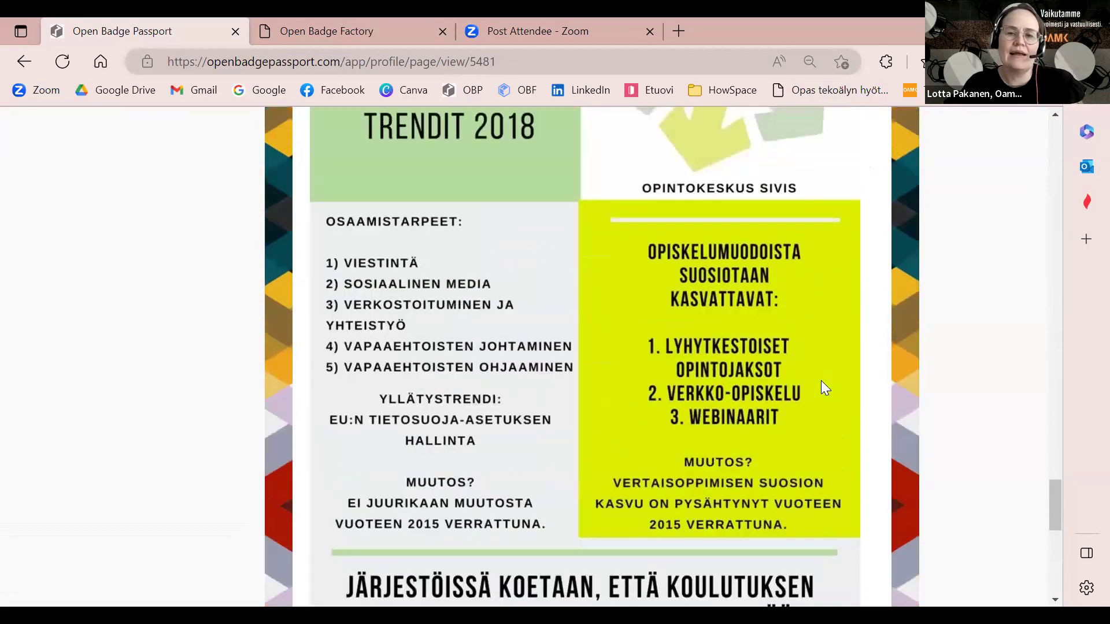
scroll(821, 382, up, 10)
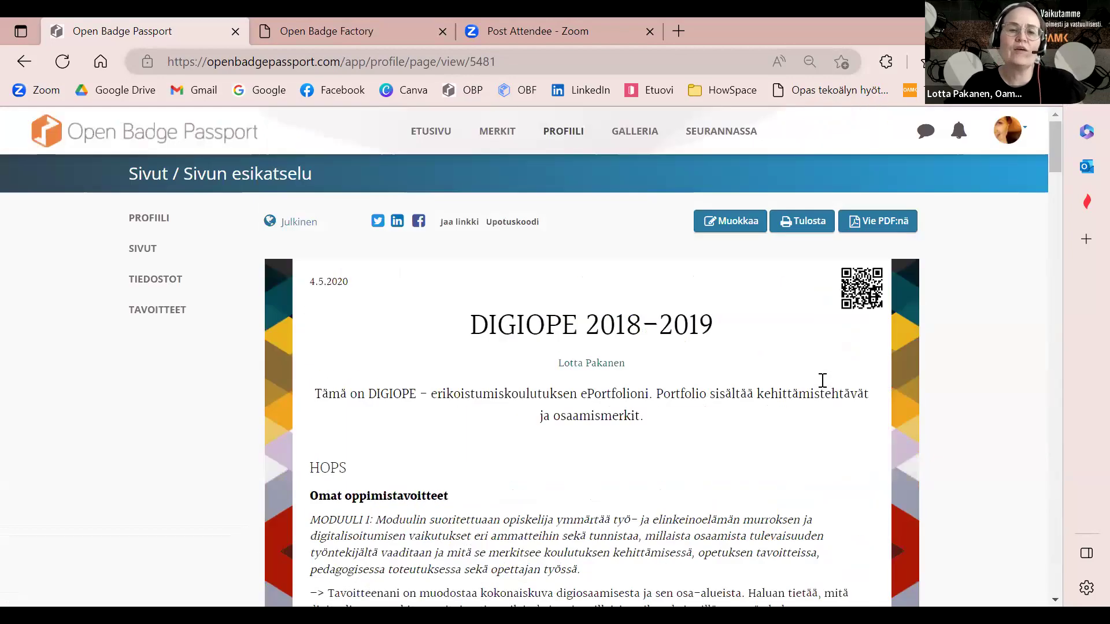